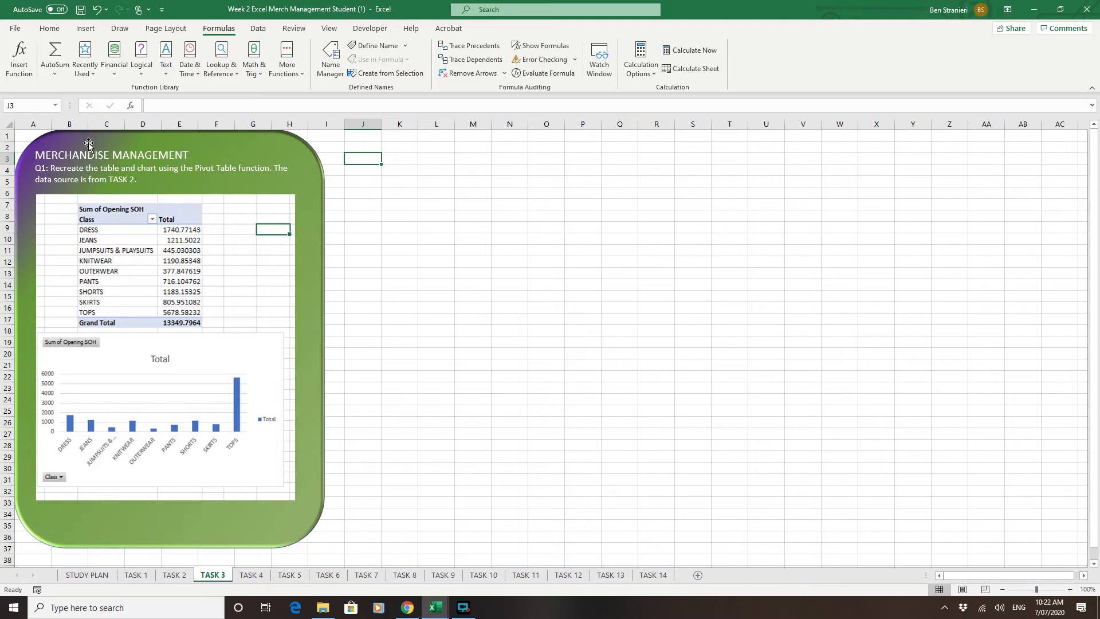
On the TASK 2 sheet, name the whole data table including its headings, L5:AL146, as bigtable
click(173, 574)
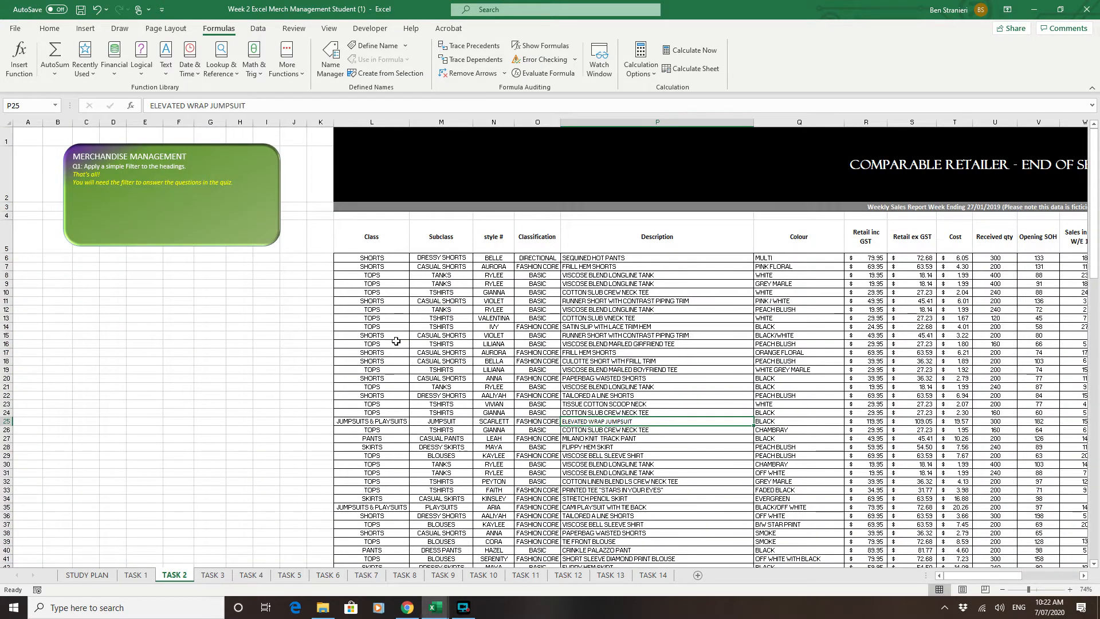
click(369, 234)
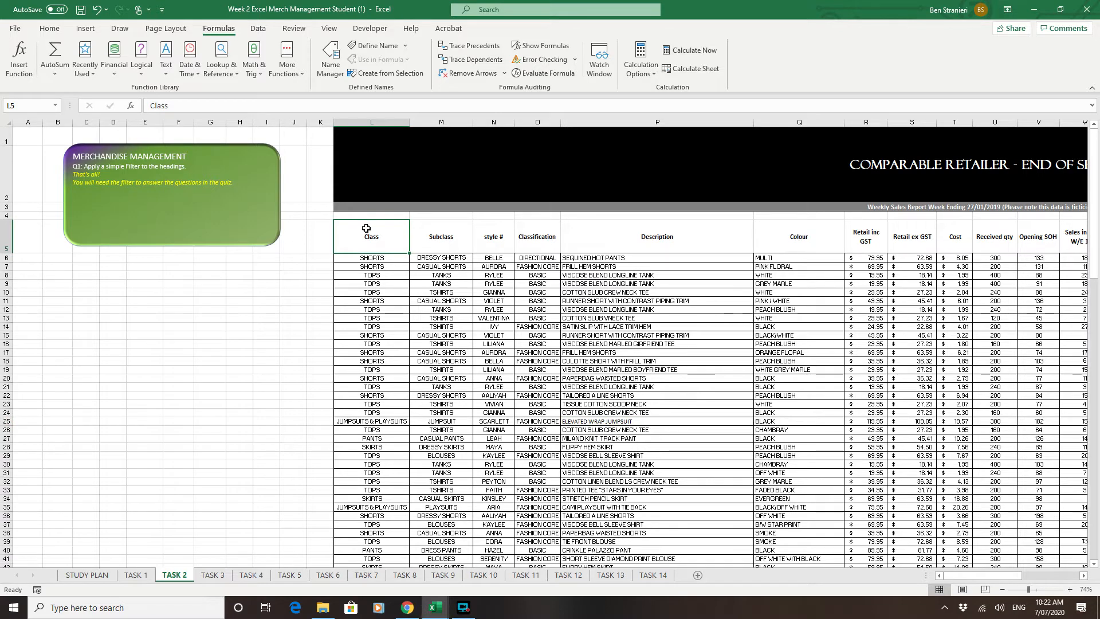
key(shift+Right)
key(shift+Right)
key(shift+Right)
key(shift+Right)
key(shift+Right)
key(shift+Right)
key(shift+Right)
key(shift+Right)
key(shift+Right)
key(shift+Right)
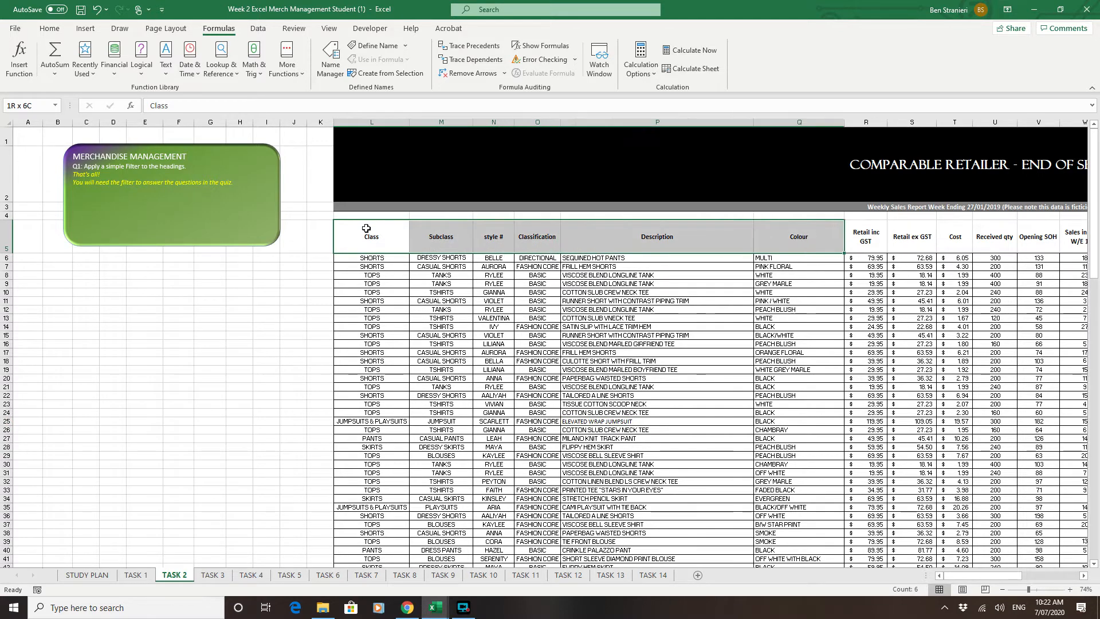
key(shift+Right)
key(shift+Right)
key(shift+Right)
key(shift+Right)
key(shift+Right)
key(shift+Right)
key(shift+Right)
key(shift+Right)
key(shift+Right)
key(shift+Right)
key(shift+Right)
key(shift+Right)
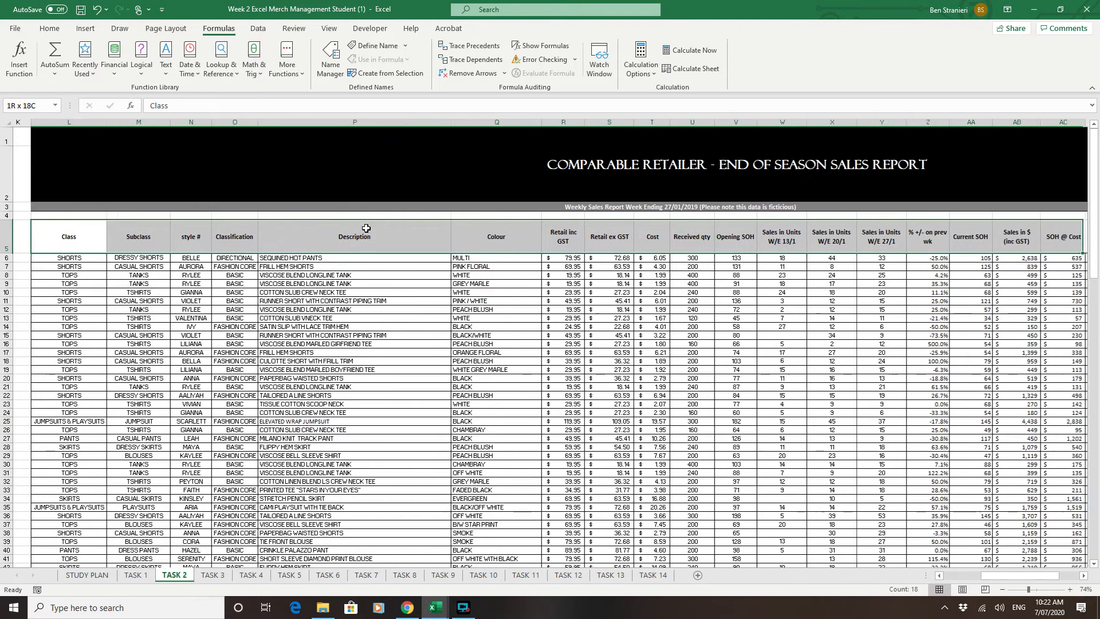
key(shift+Right)
key(shift+Right)
key(shift+Right)
key(shift+Right)
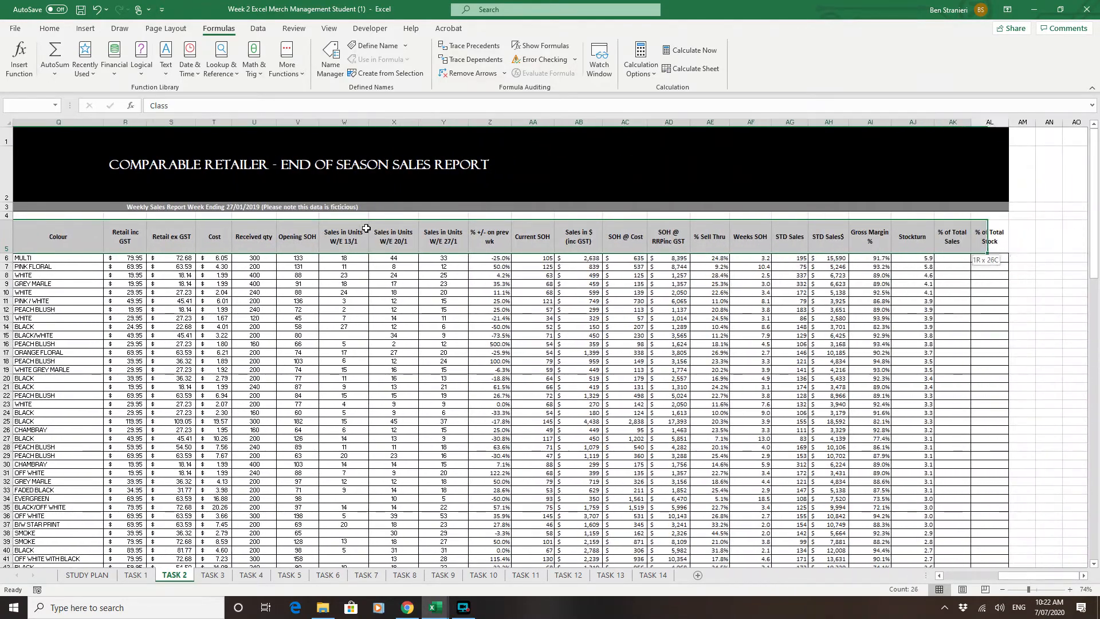
key(ctrl+shift+Down)
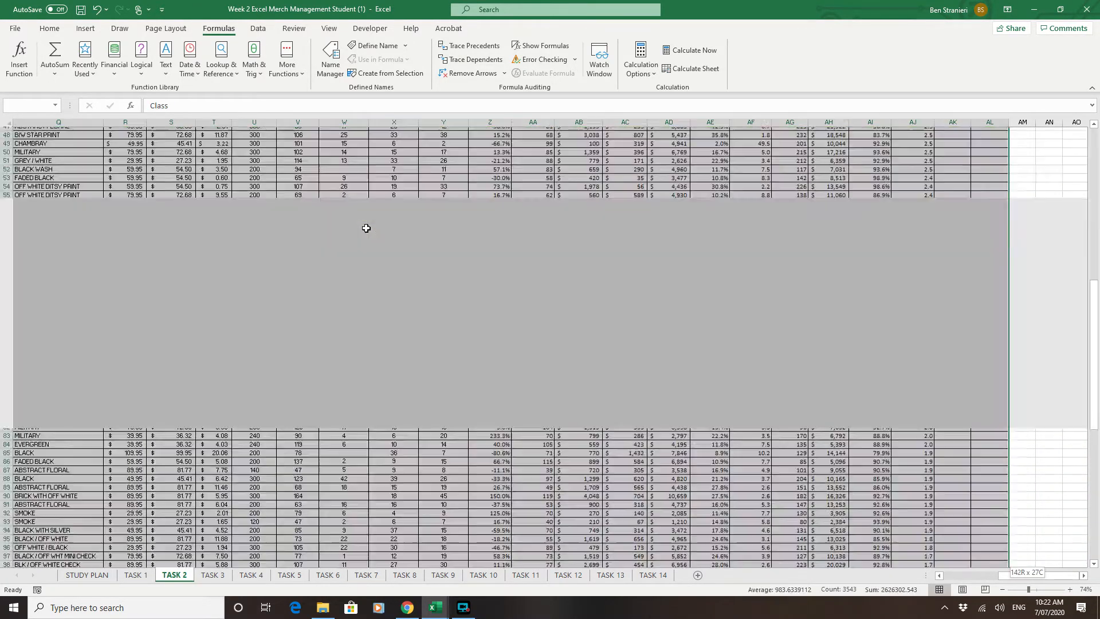
click(25, 105)
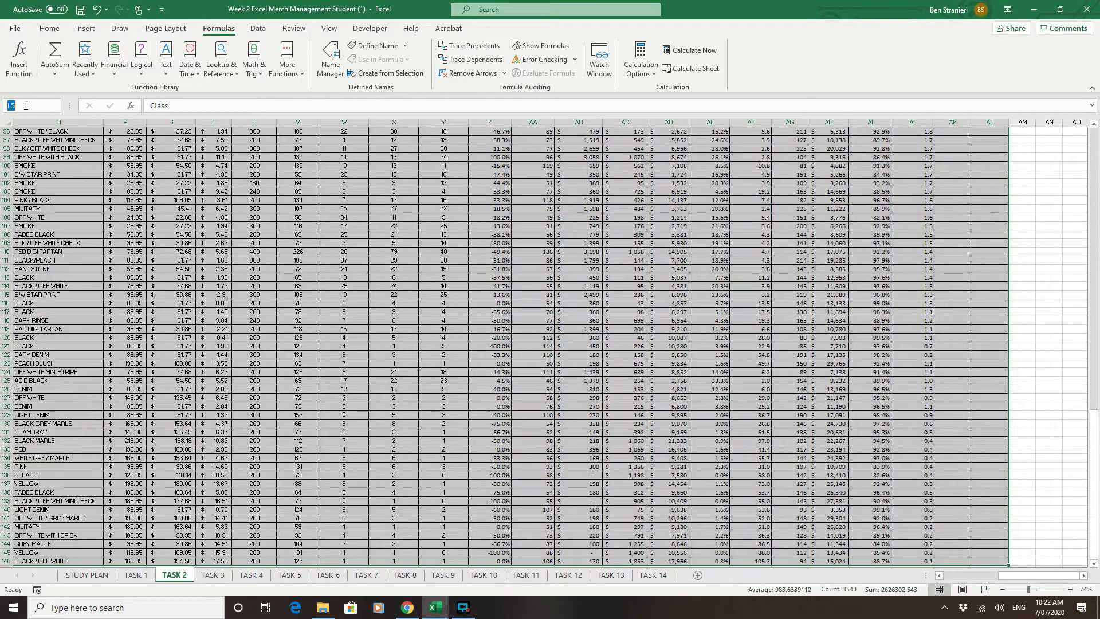
text(bl)
text(gtable)
key(Return)
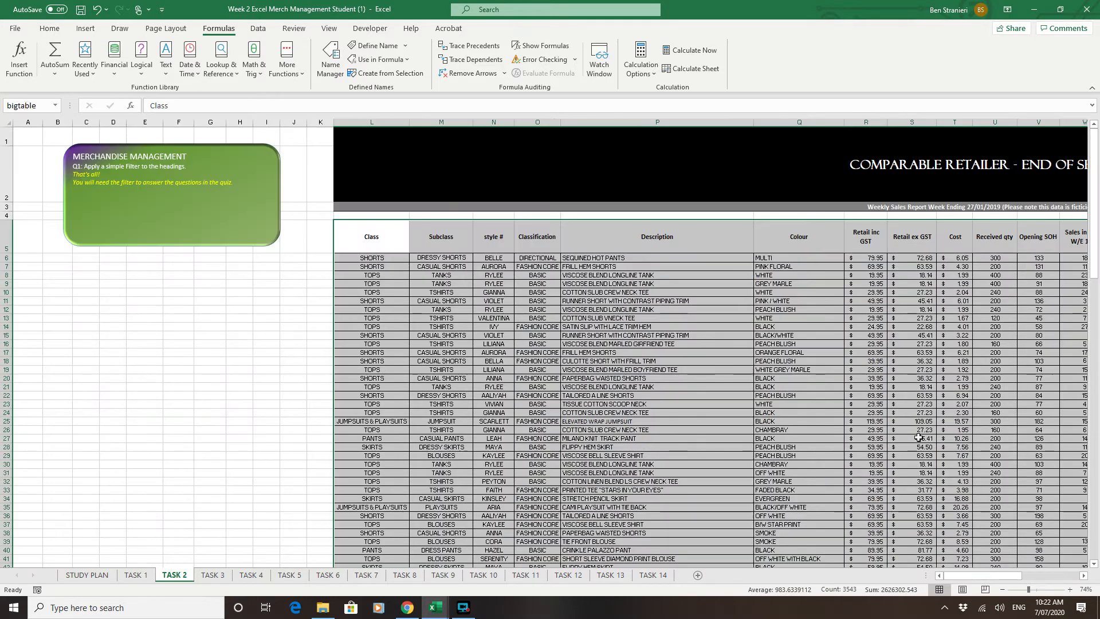
Create a PivotTable from bigtable on the existing TASK 3 worksheet, placed at cell L7
click(212, 574)
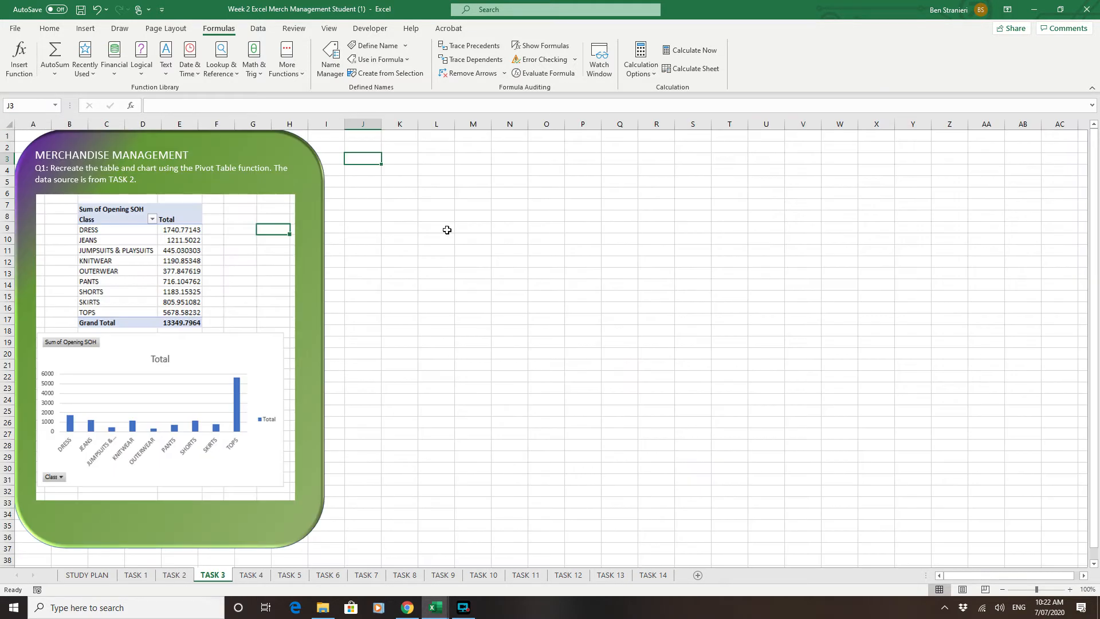
click(450, 205)
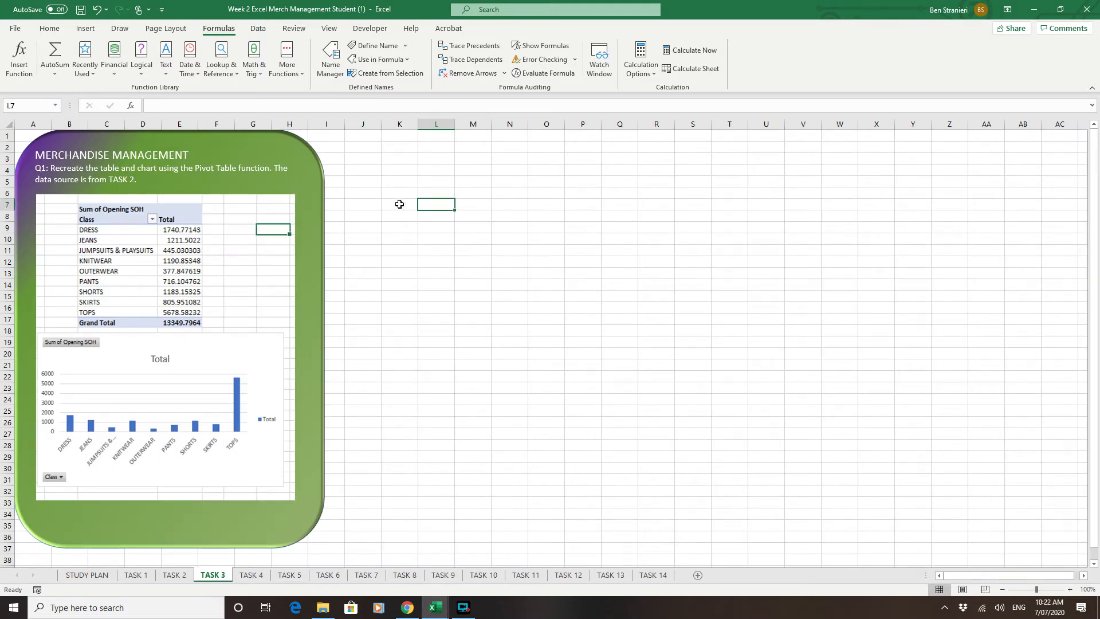
click(415, 197)
click(437, 204)
click(85, 28)
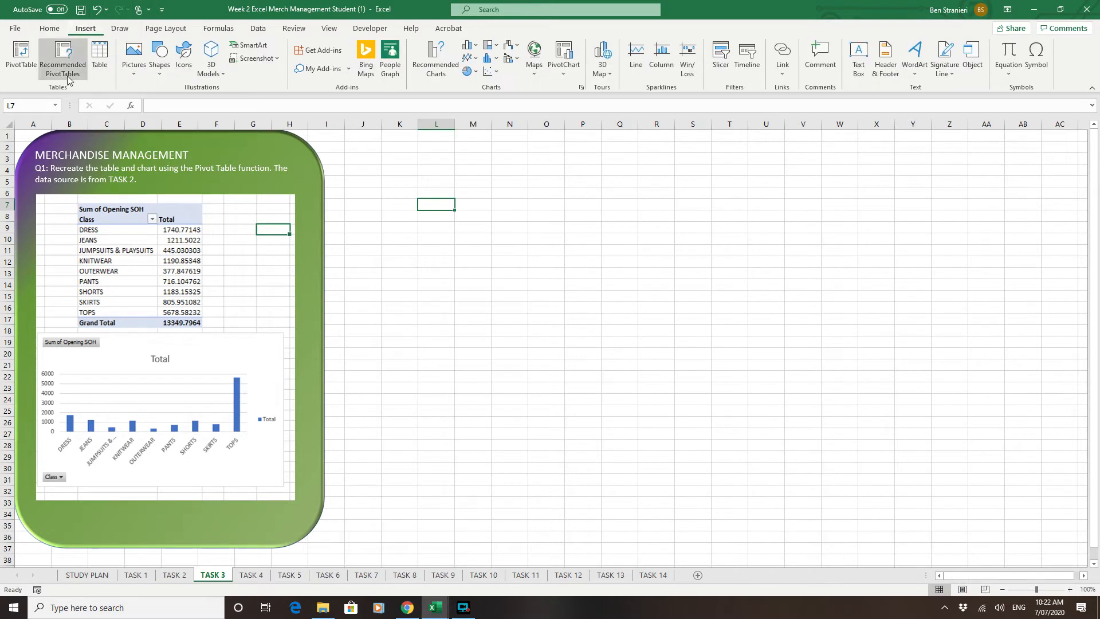
click(23, 63)
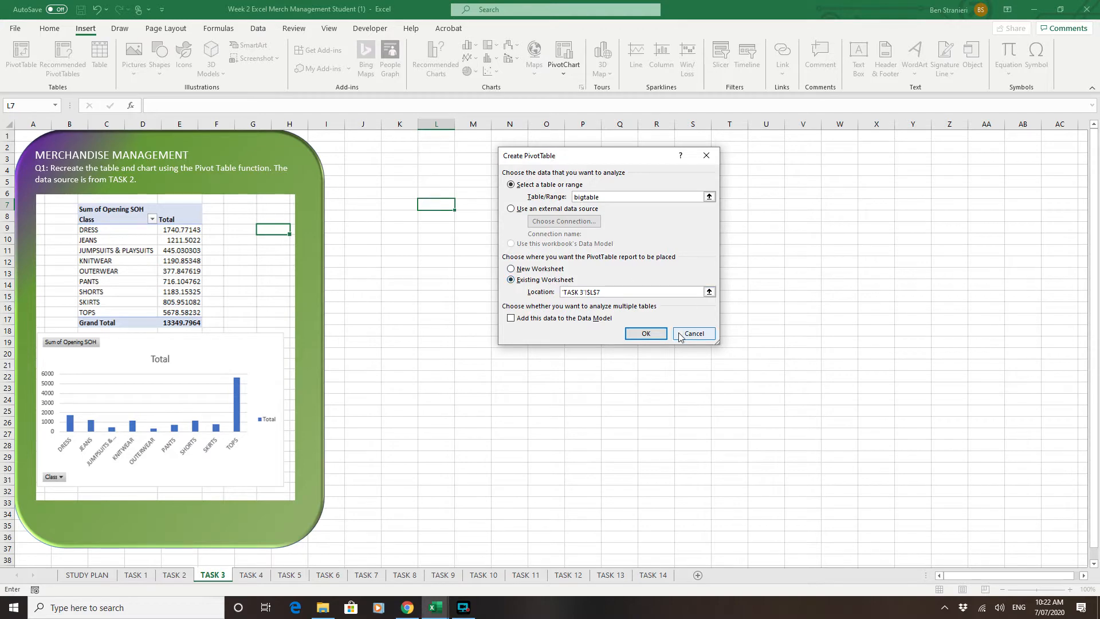
click(646, 334)
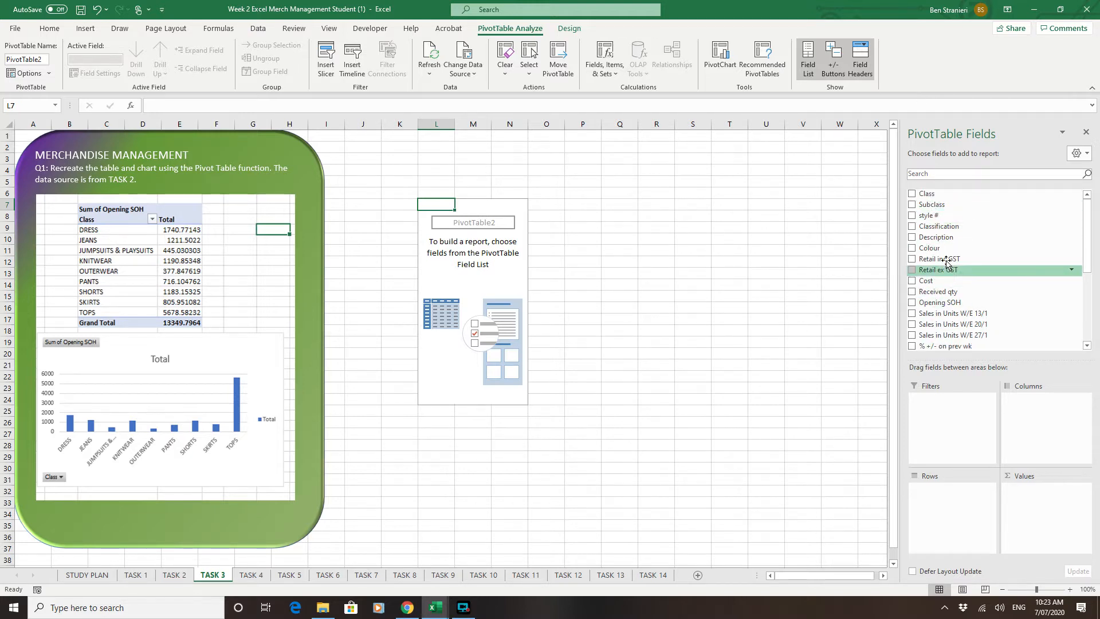
Build the PivotTable with Class as the rows and the sum of Opening SOH as the values
scroll(935, 286, down, 1)
scroll(936, 290, down, 4)
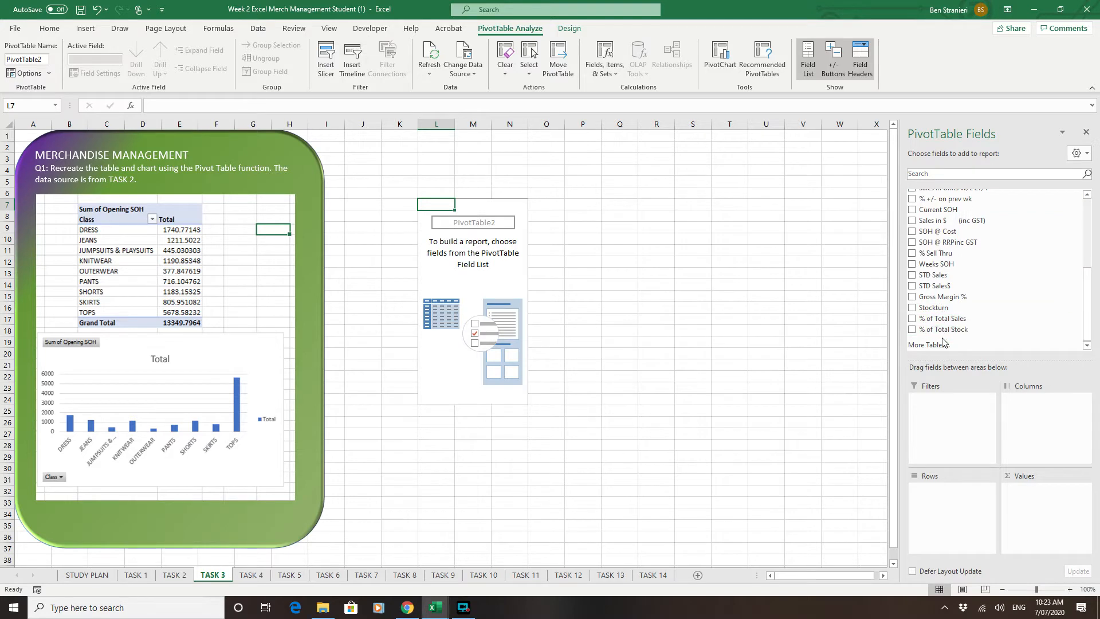
scroll(916, 247, up, 5)
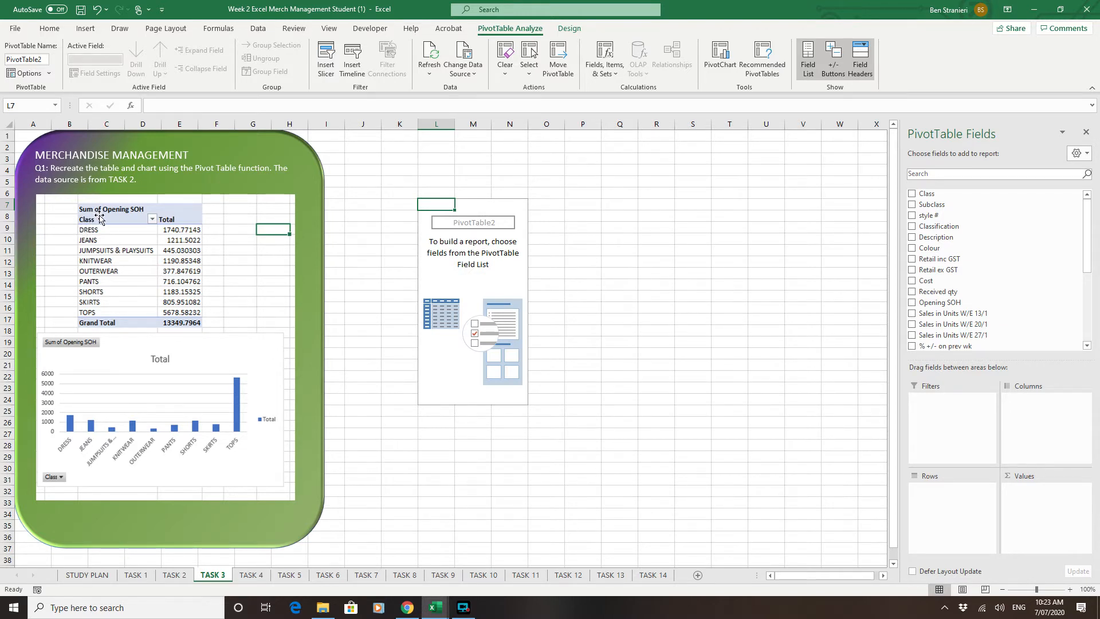
click(911, 194)
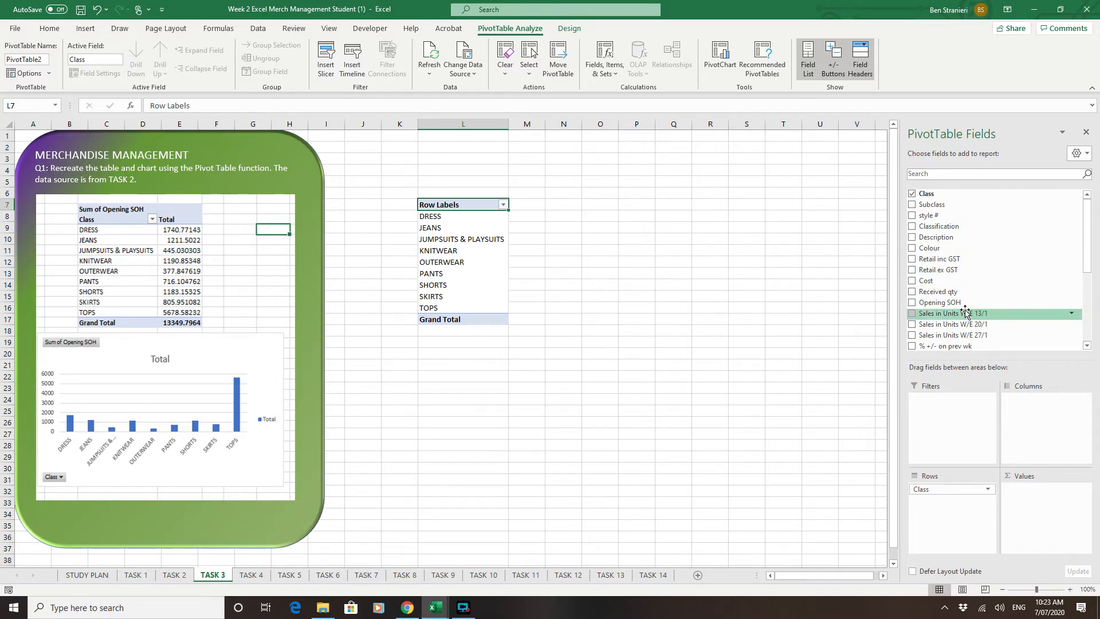
click(912, 303)
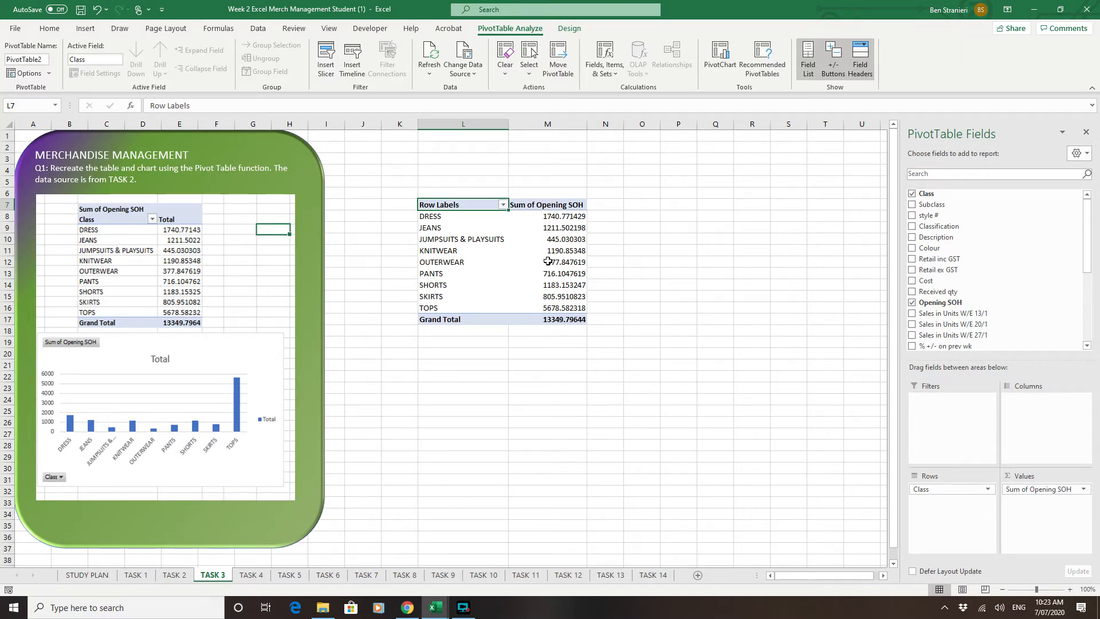
Format the Sum of Opening SOH values for the classes DRESS to TOPS with five decimal places
click(580, 225)
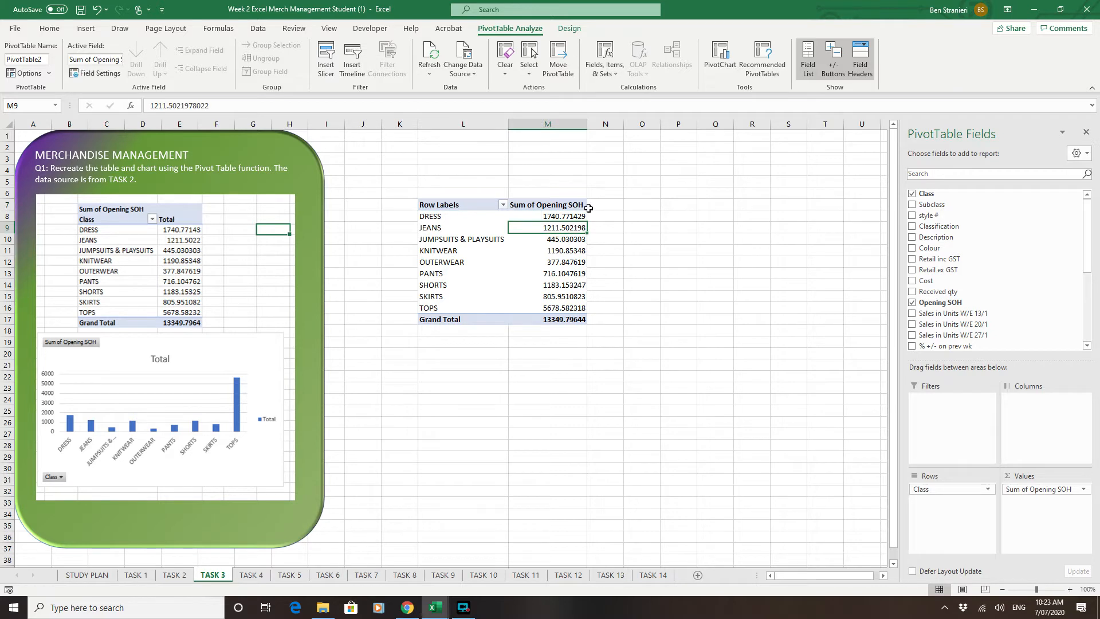
drag(575, 215, 575, 308)
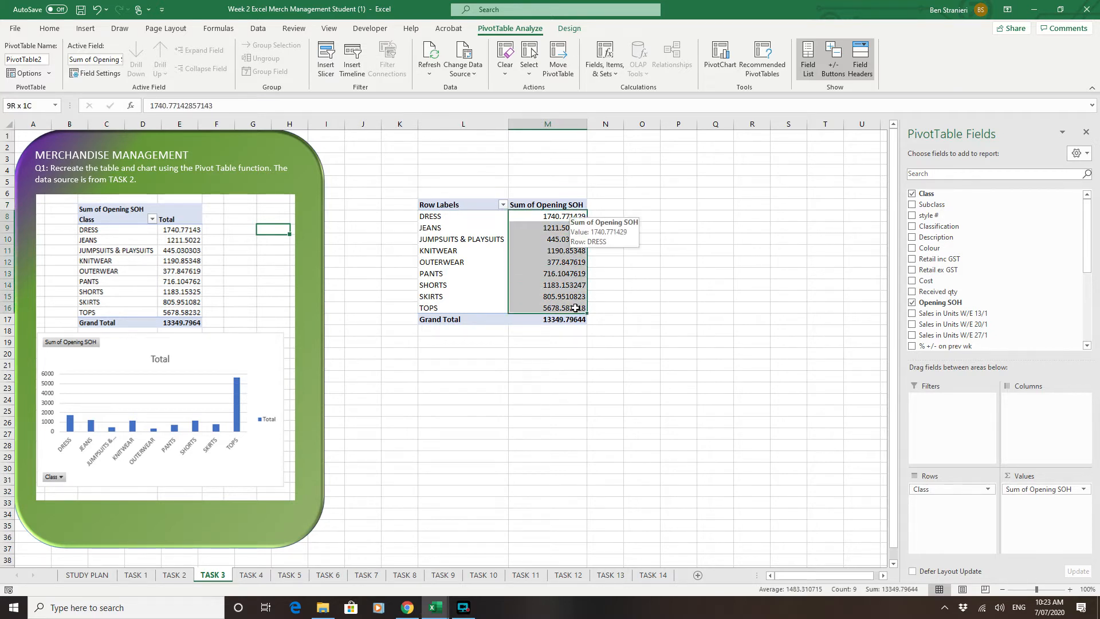
click(49, 29)
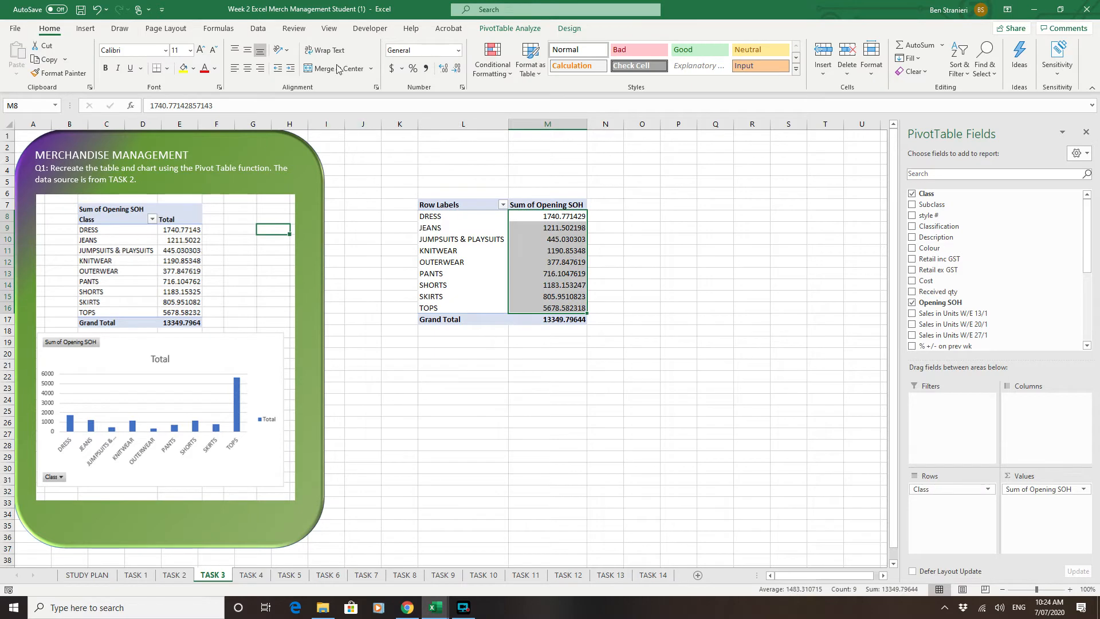
click(456, 70)
click(456, 70)
click(456, 70)
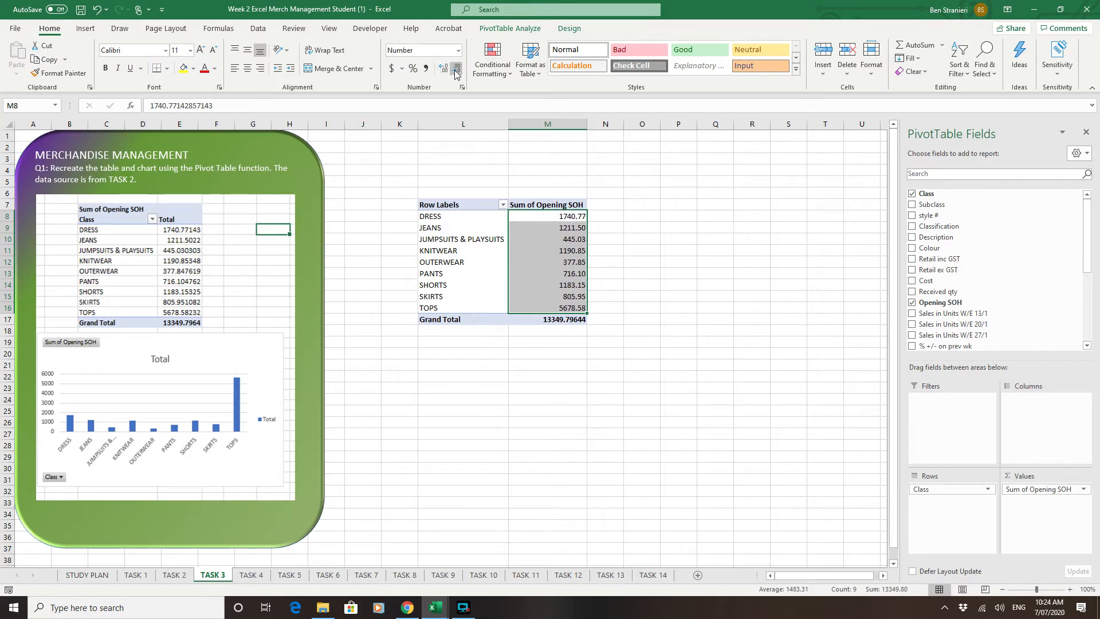
click(456, 70)
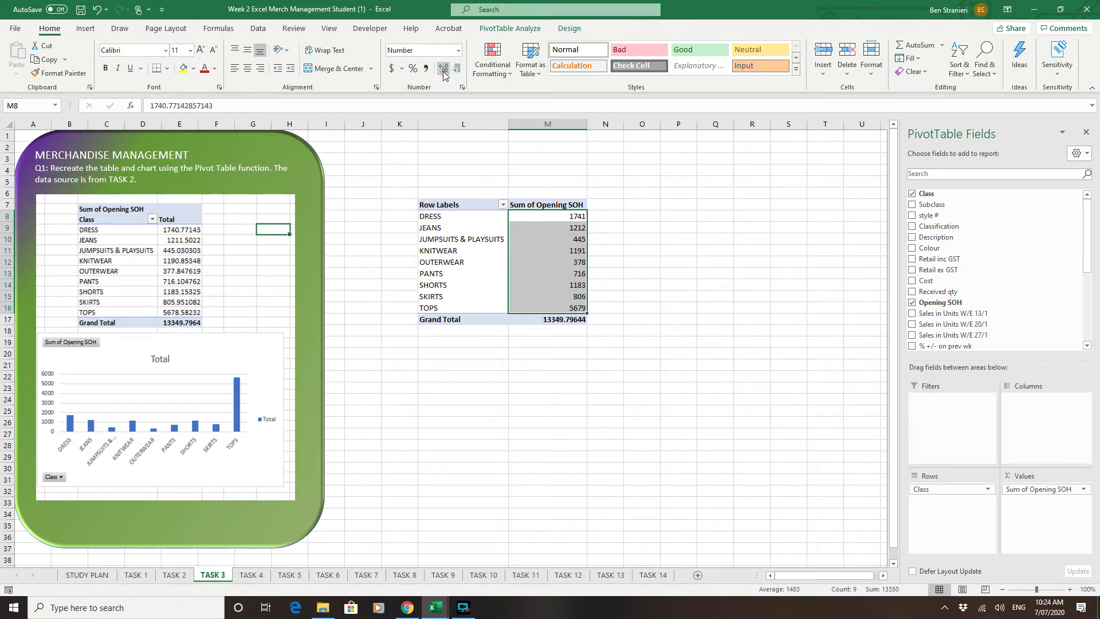
click(443, 70)
click(443, 70)
click(444, 69)
click(443, 70)
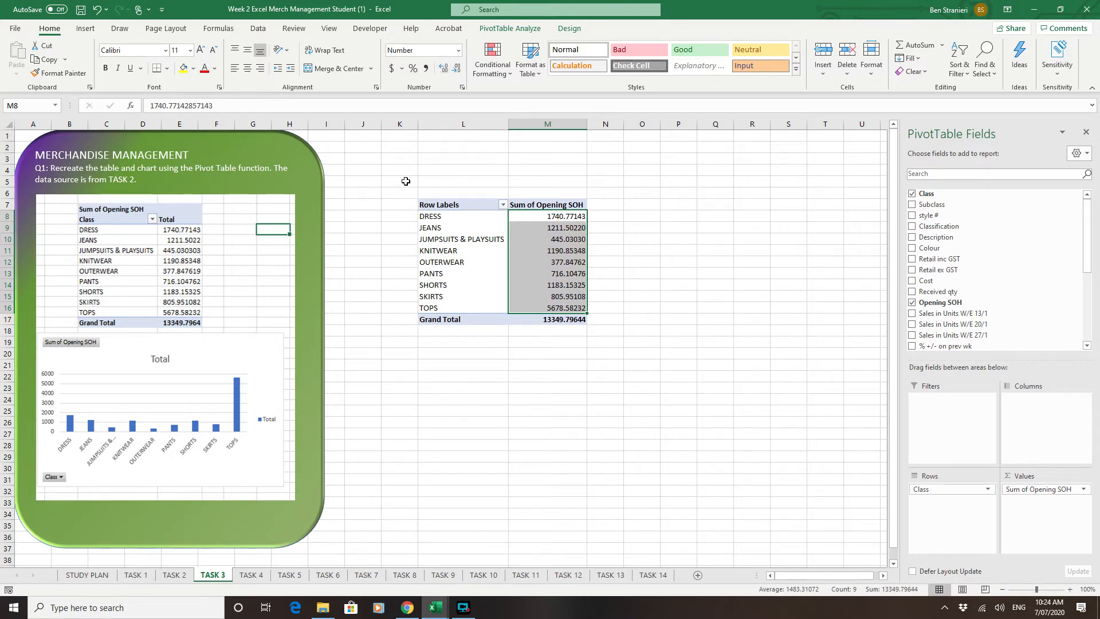
click(422, 189)
Open the chart type selection for a PivotChart based on the Class and Opening SOH PivotTable
click(545, 251)
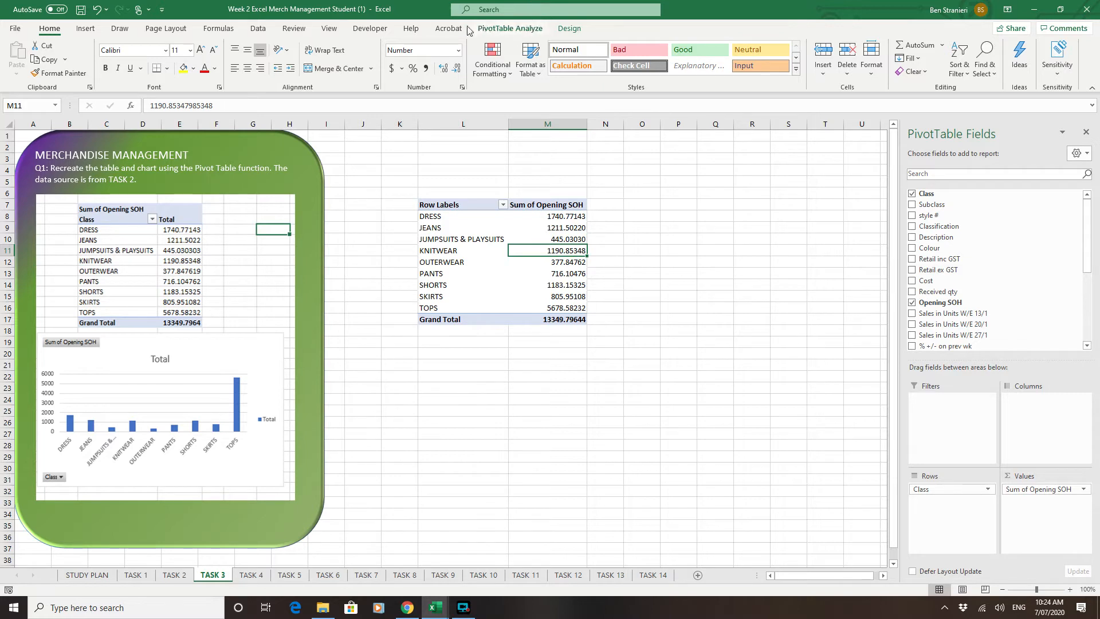
click(483, 273)
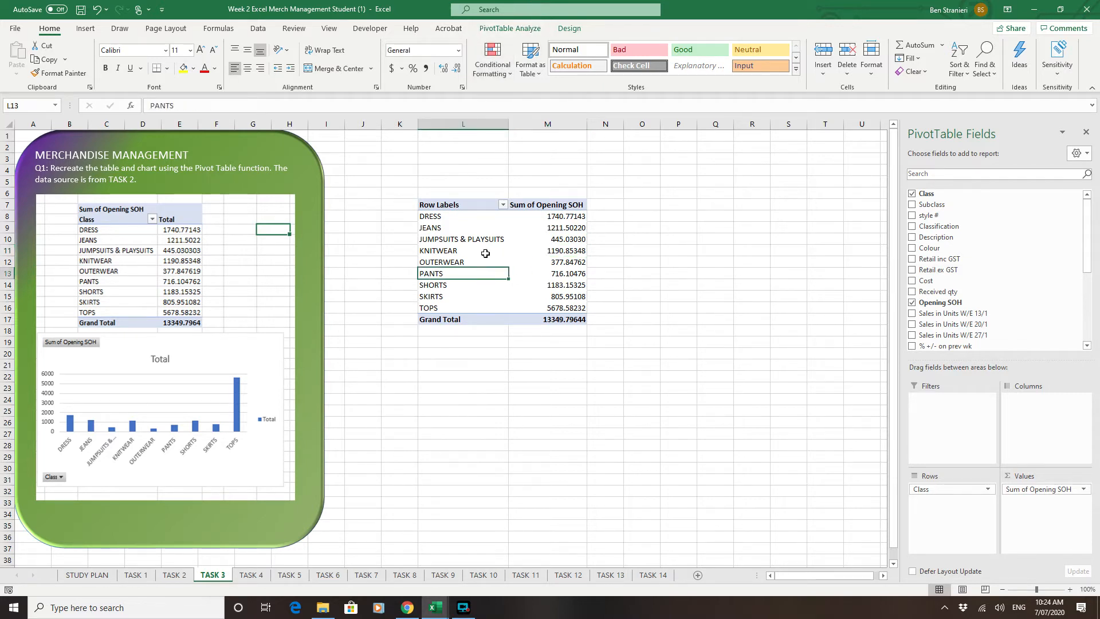
click(485, 253)
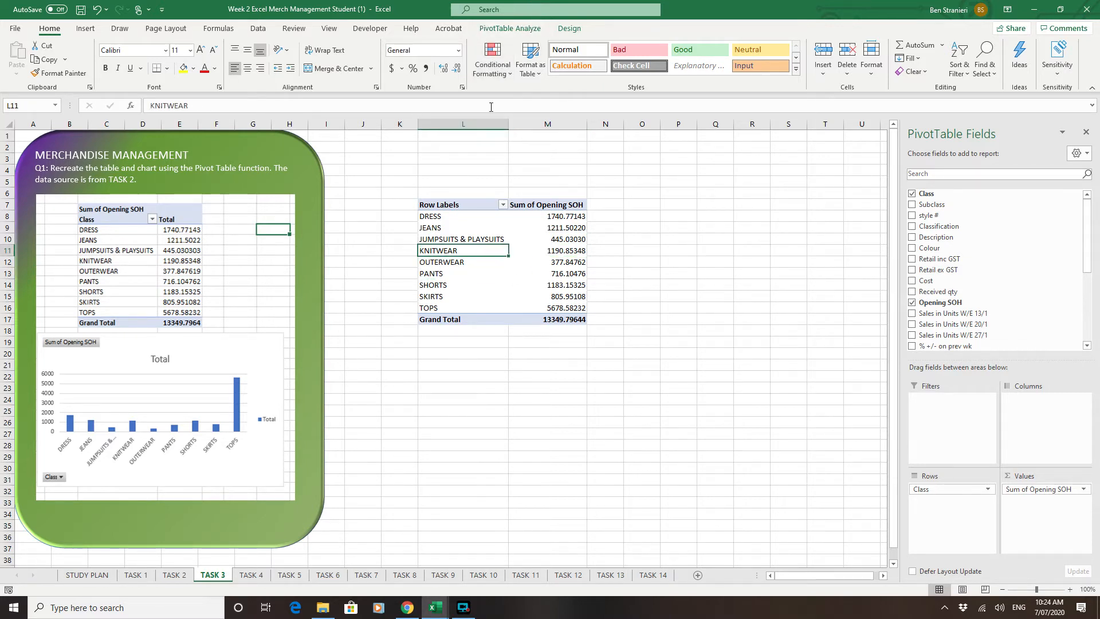
click(511, 29)
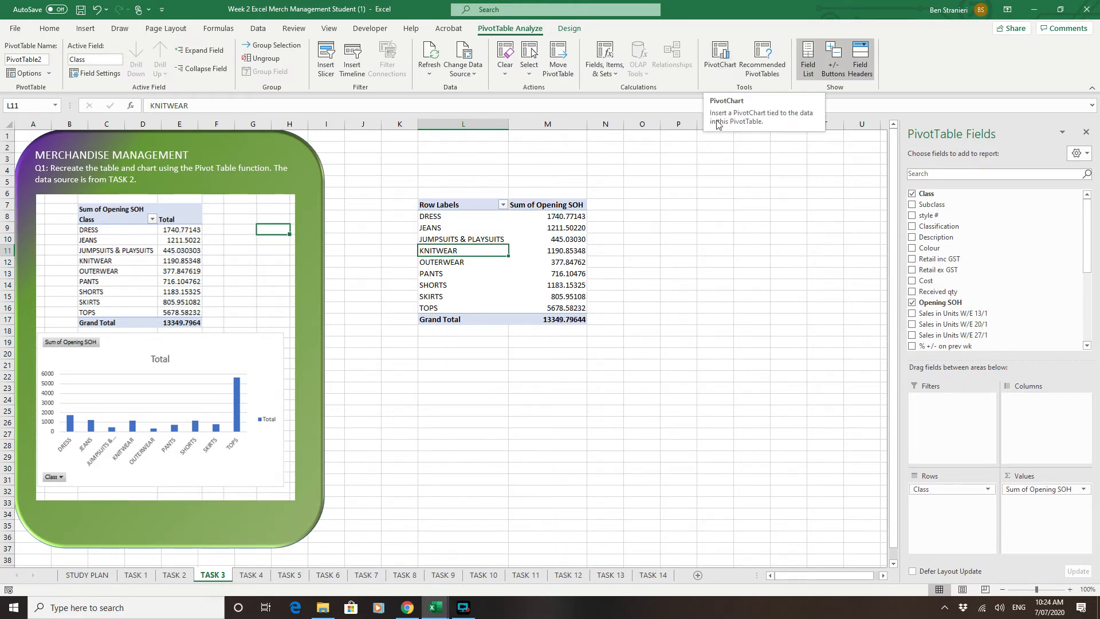
click(719, 63)
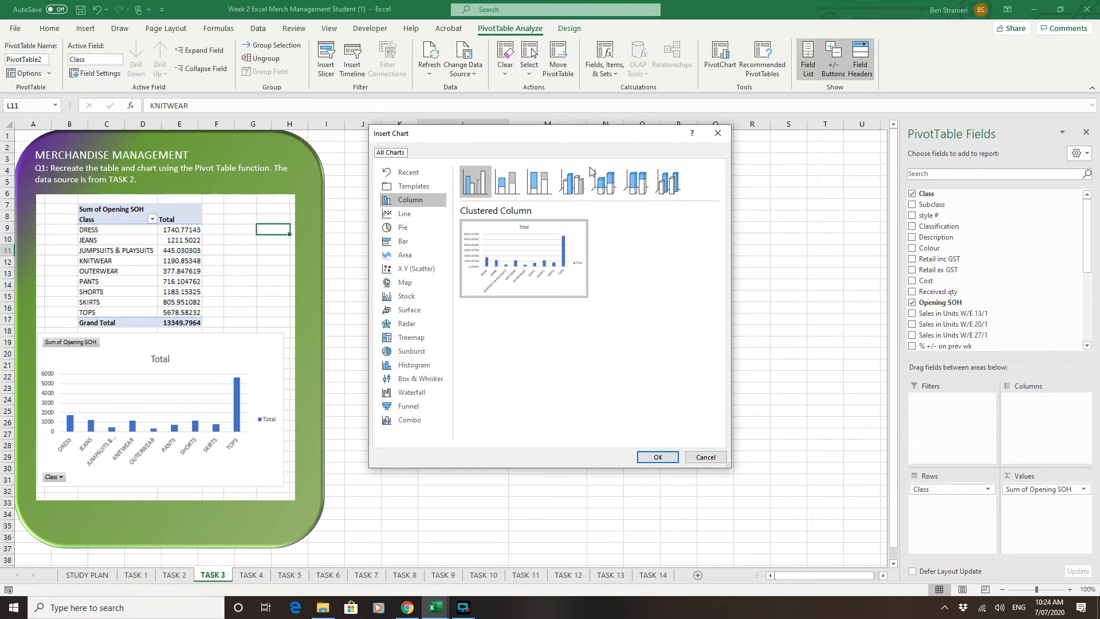
Preview the stacked and 3-D column variants and other chart types such as Line, Pie, Area, Map and Stock
click(507, 182)
click(544, 182)
click(570, 181)
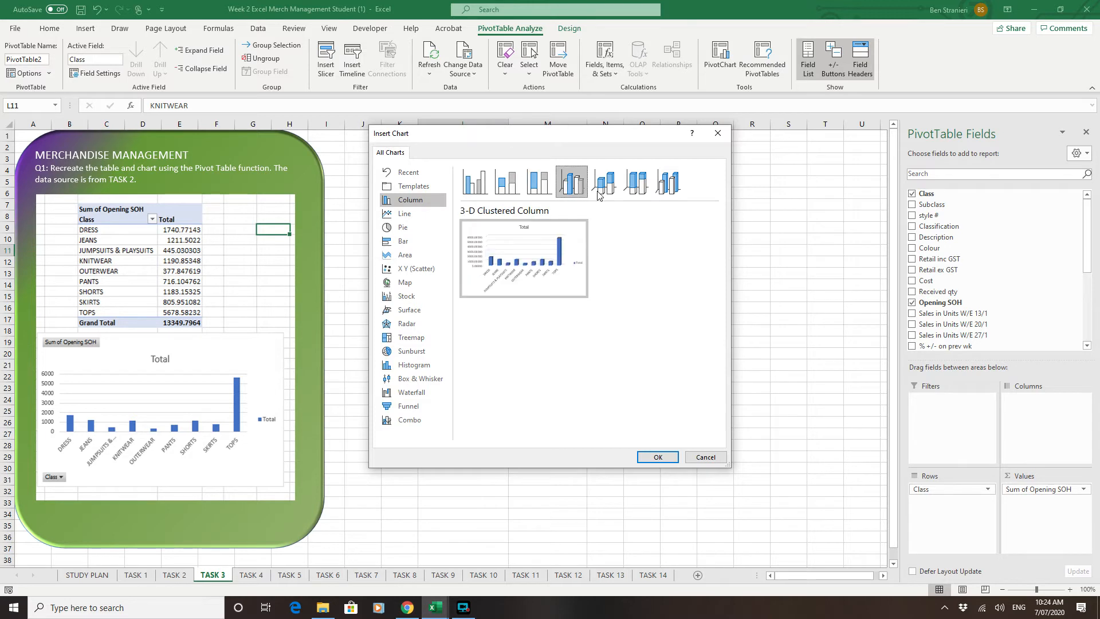
click(605, 182)
click(635, 182)
click(668, 182)
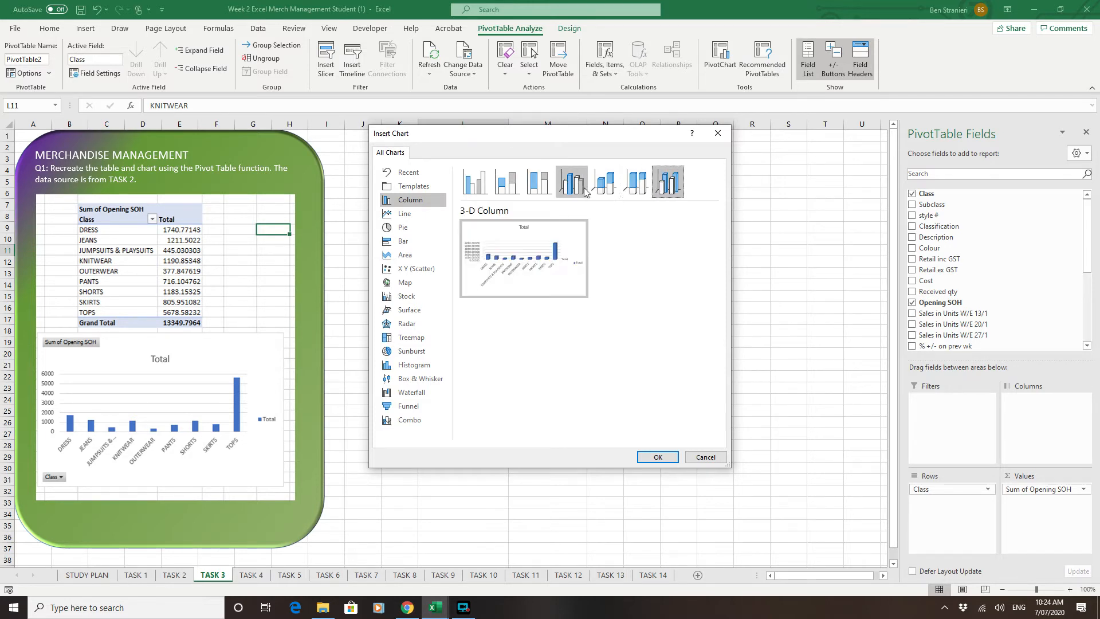
click(402, 226)
click(404, 213)
click(405, 254)
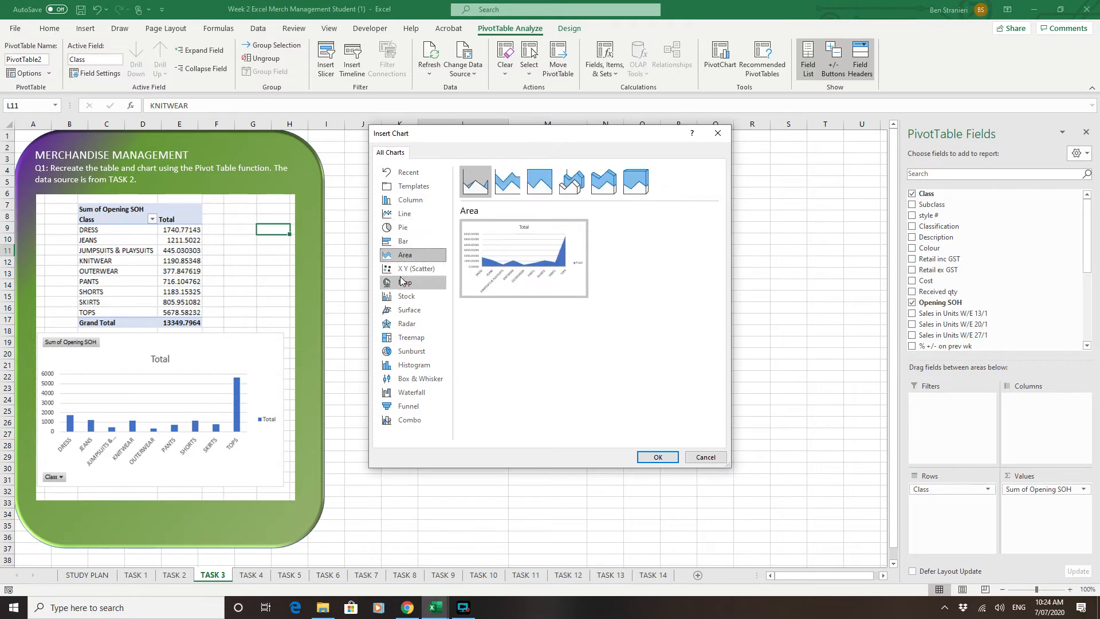
click(405, 282)
click(414, 378)
click(406, 296)
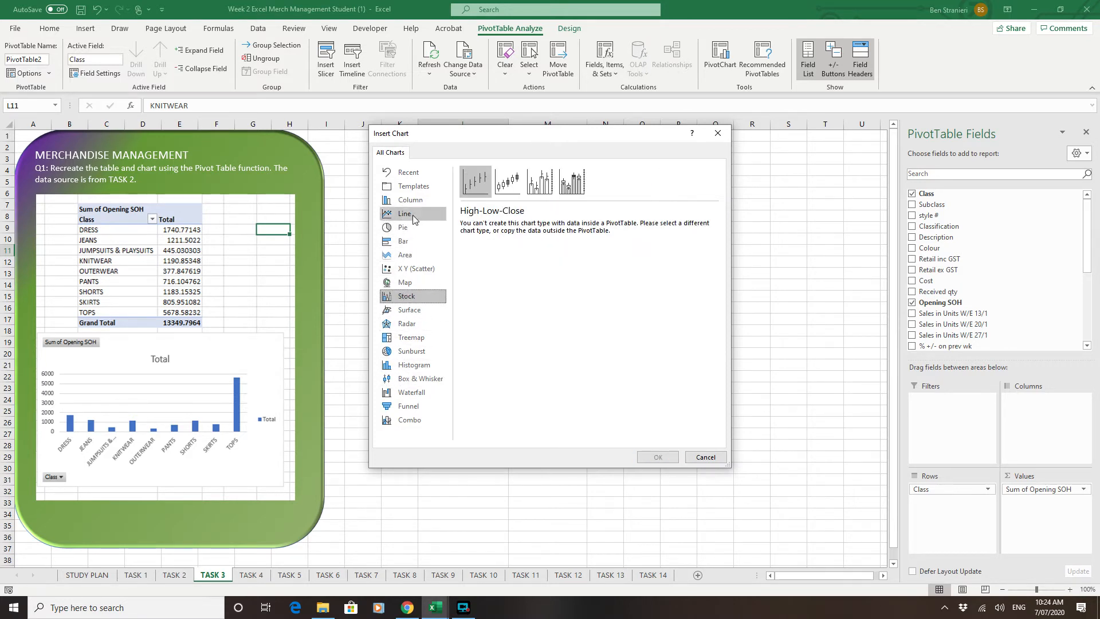
Insert the PivotChart on TASK 3 as a Clustered Column chart
click(410, 199)
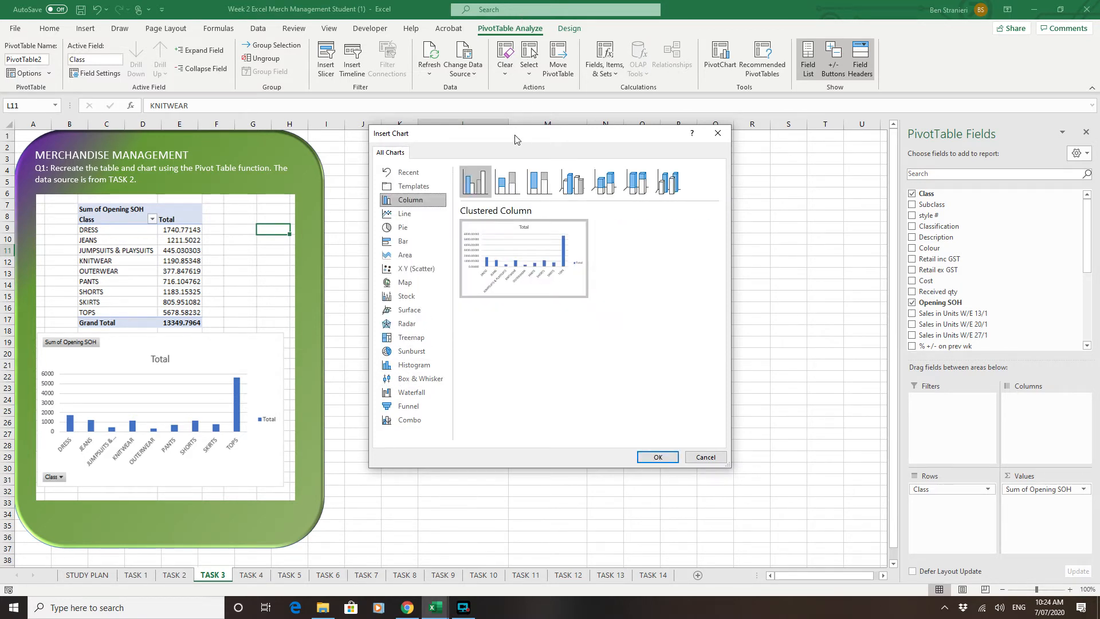
drag(516, 139, 499, 241)
mouse_move(484, 392)
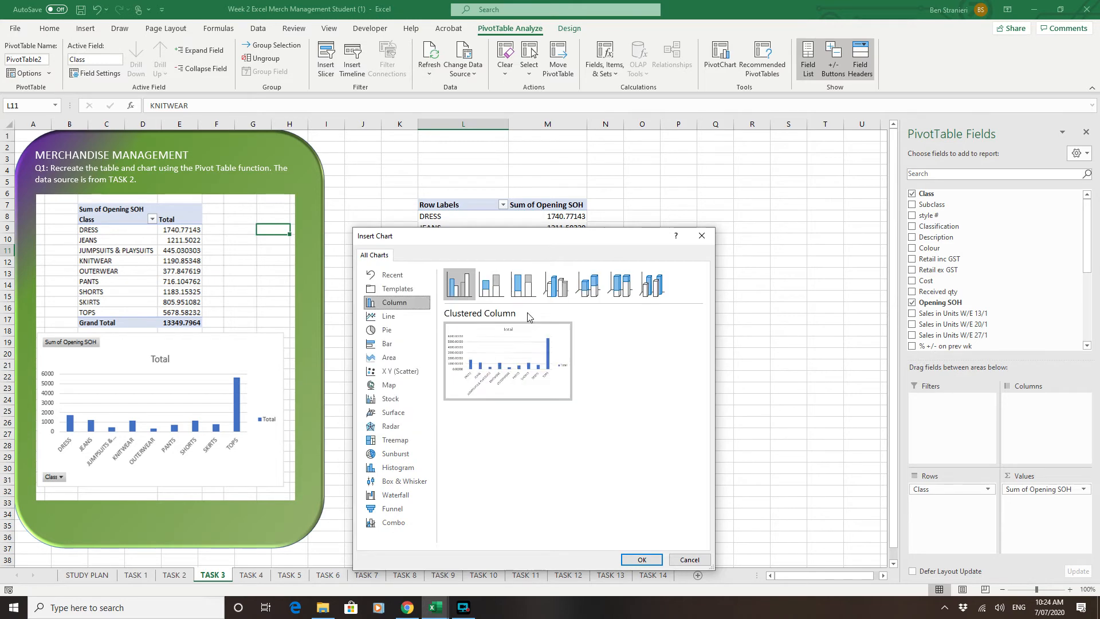
click(640, 560)
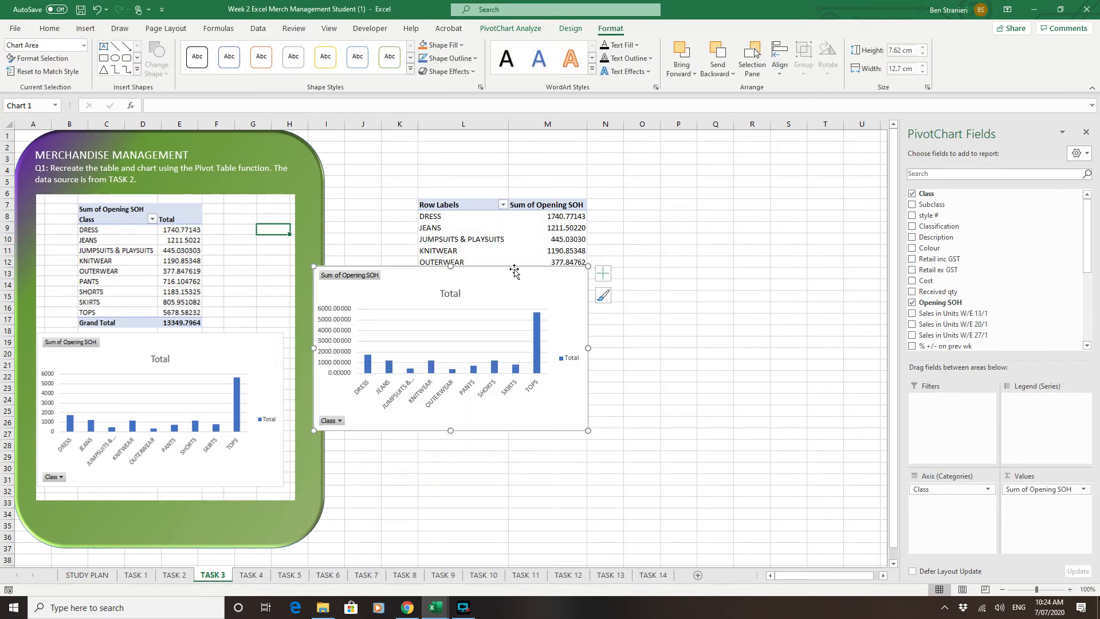
Move the PivotChart into the empty space below the PivotTable, with its upper edge at about row 20
drag(513, 273, 577, 358)
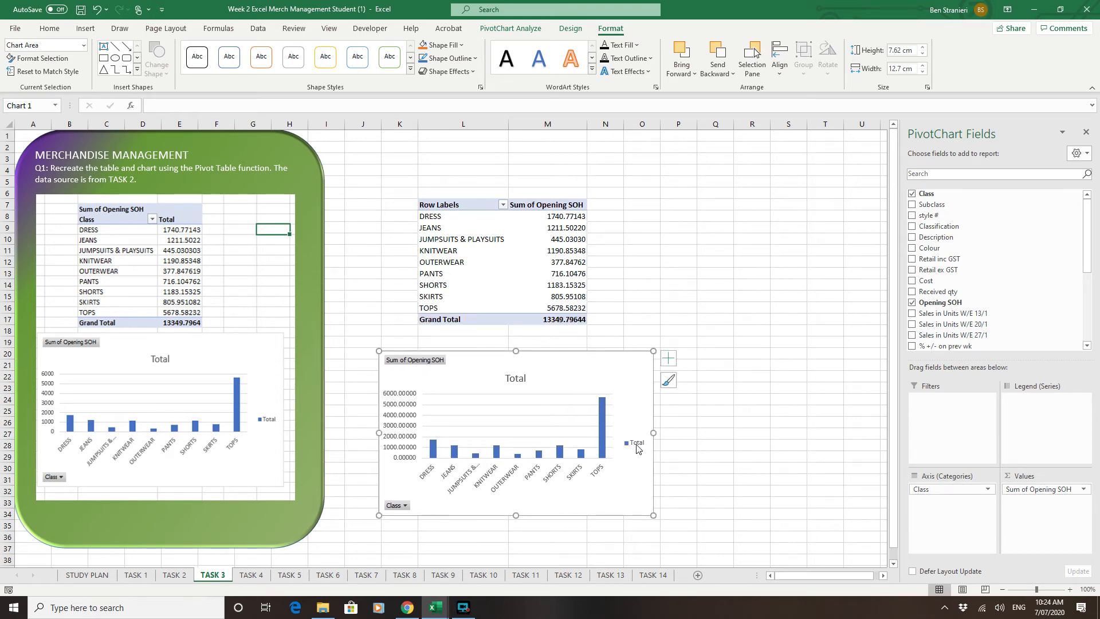
click(636, 445)
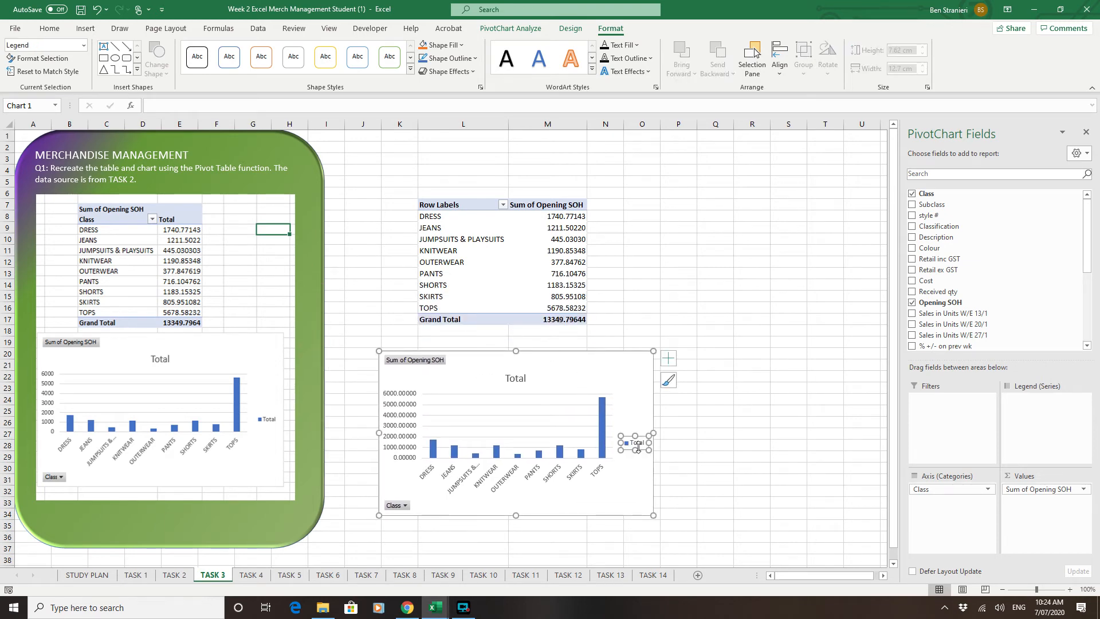
click(752, 275)
Extend the PivotChart's title to read "Total OPENING SOH"
click(515, 379)
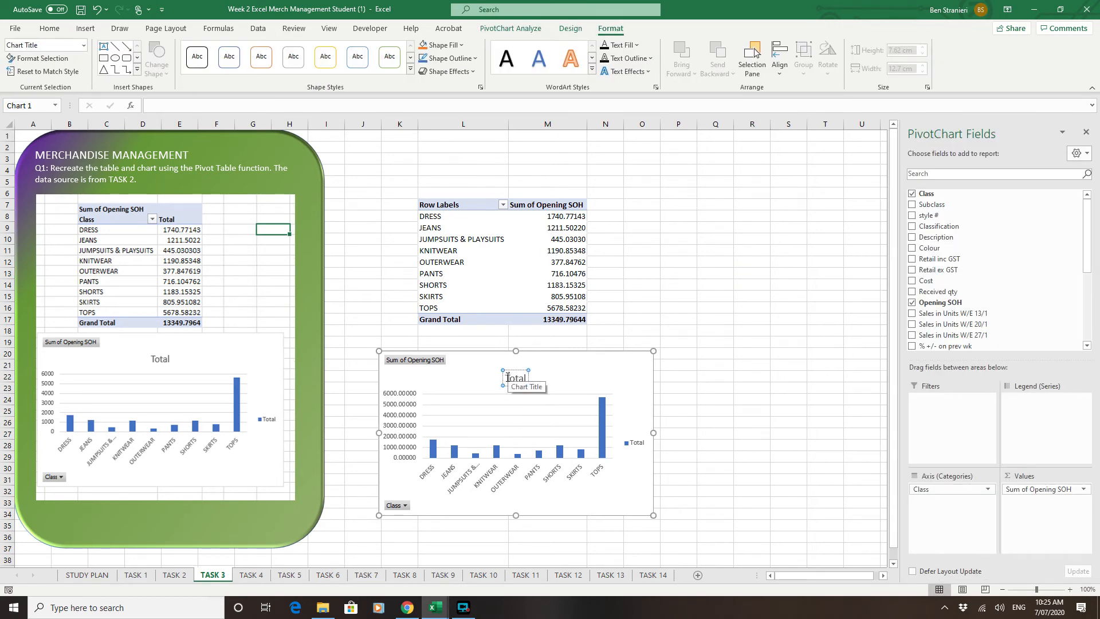
click(509, 378)
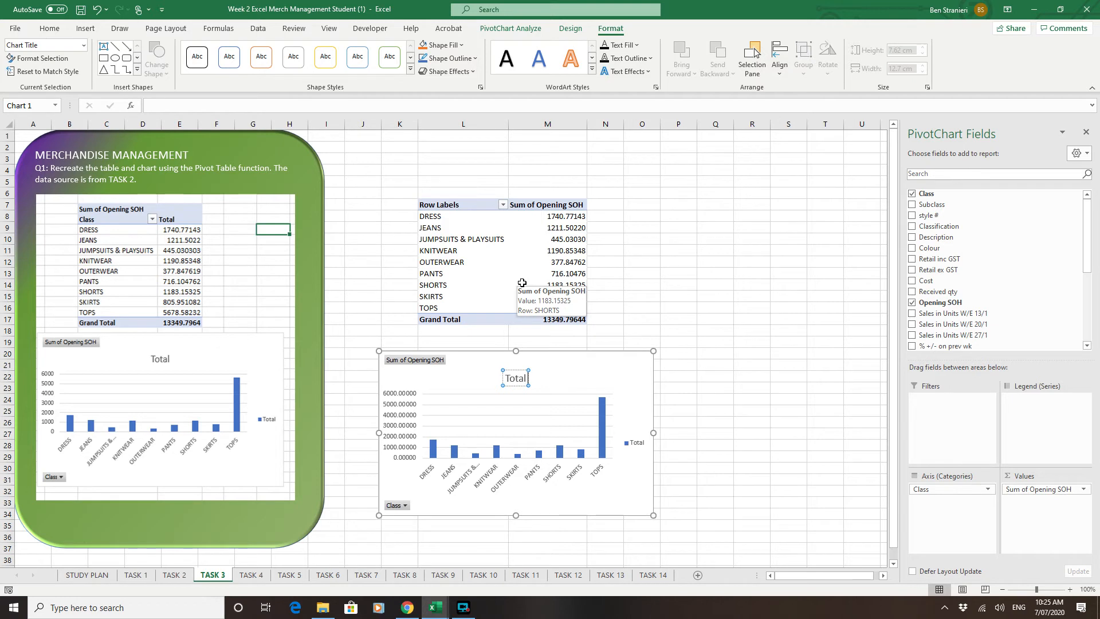
text(OPENING)
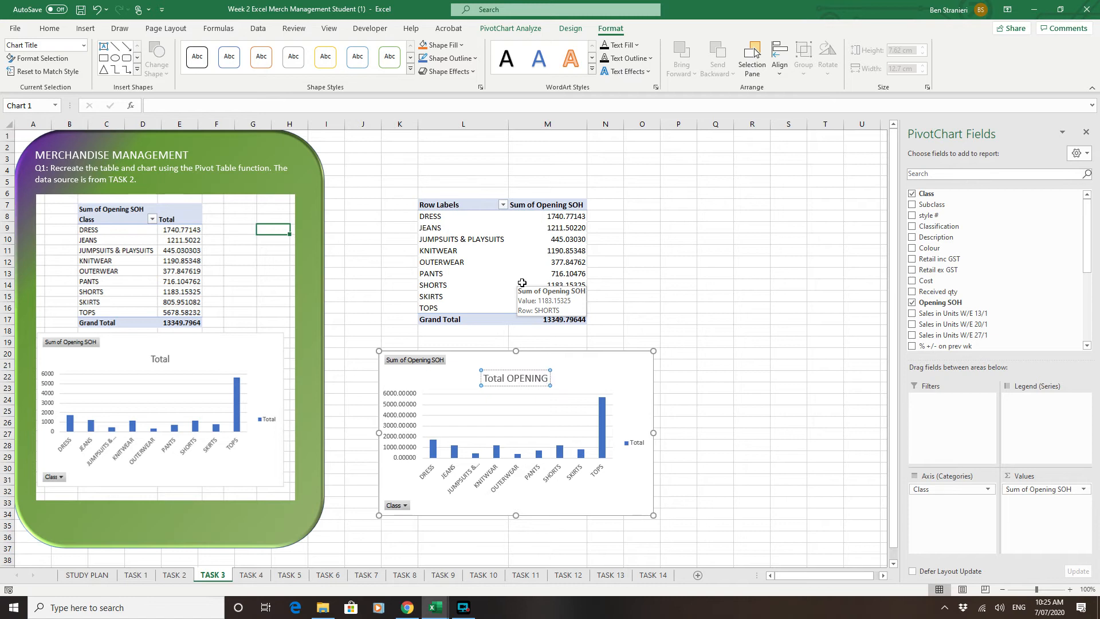
text( SOH)
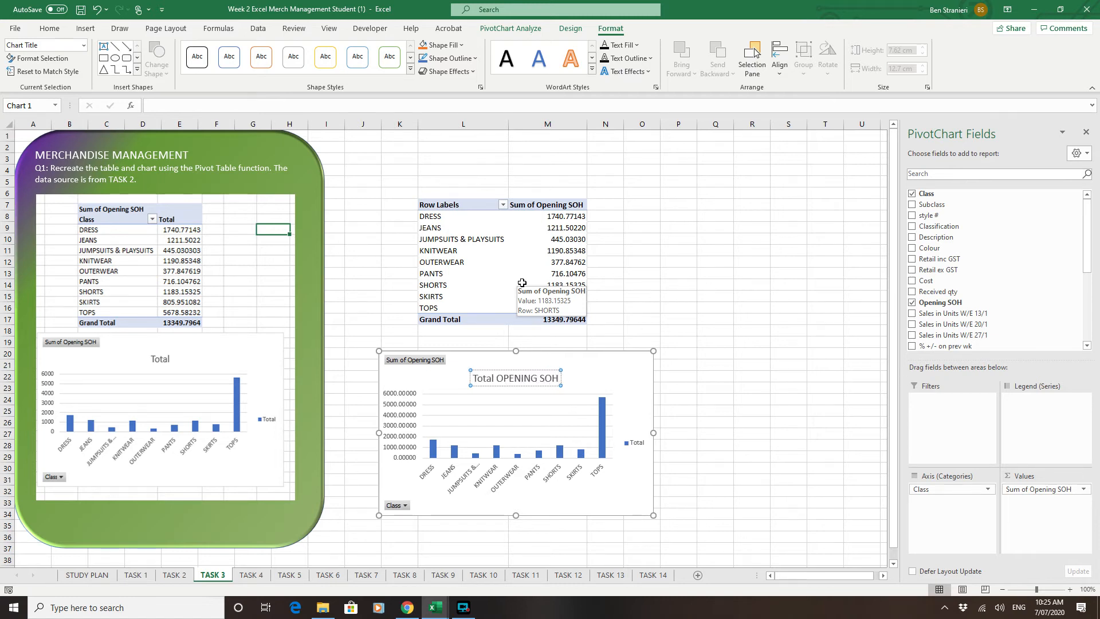
Change the capitalised word in the chart title so that it reads "Total Opening SOH"
click(537, 378)
key(BackSpace)
key(BackSpace)
key(BackSpace)
key(BackSpace)
key(BackSpace)
key(BackSpace)
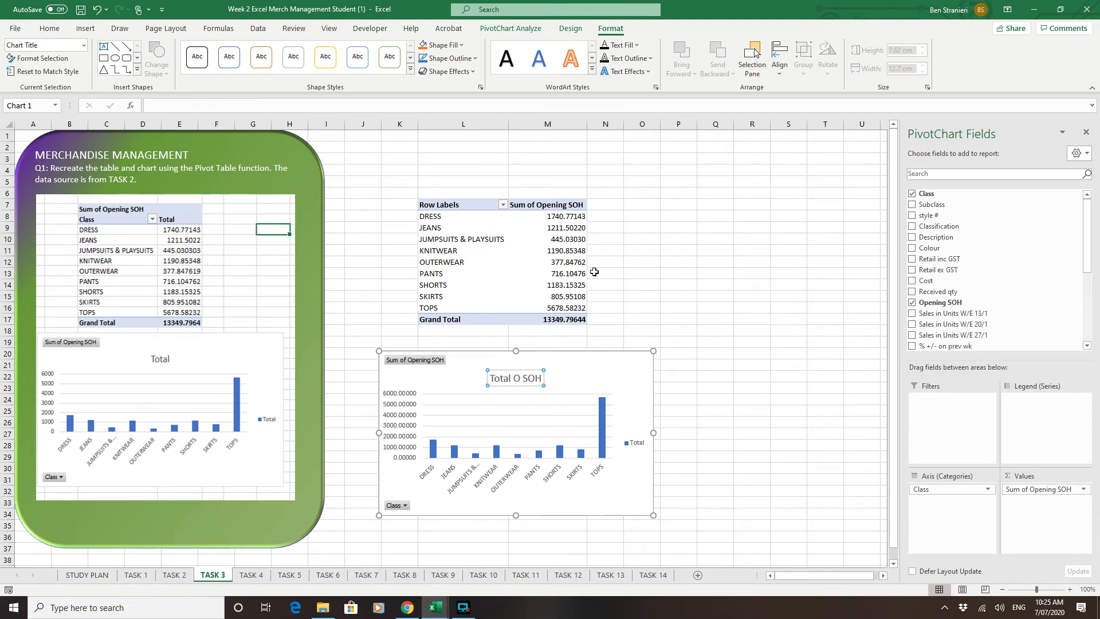
text(pening)
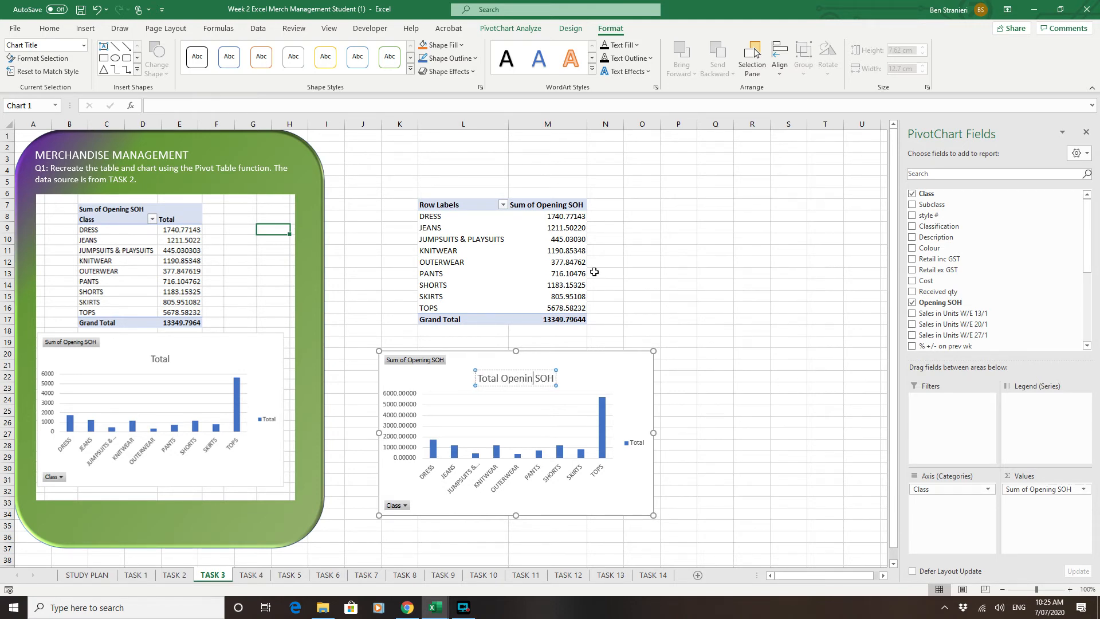
click(663, 305)
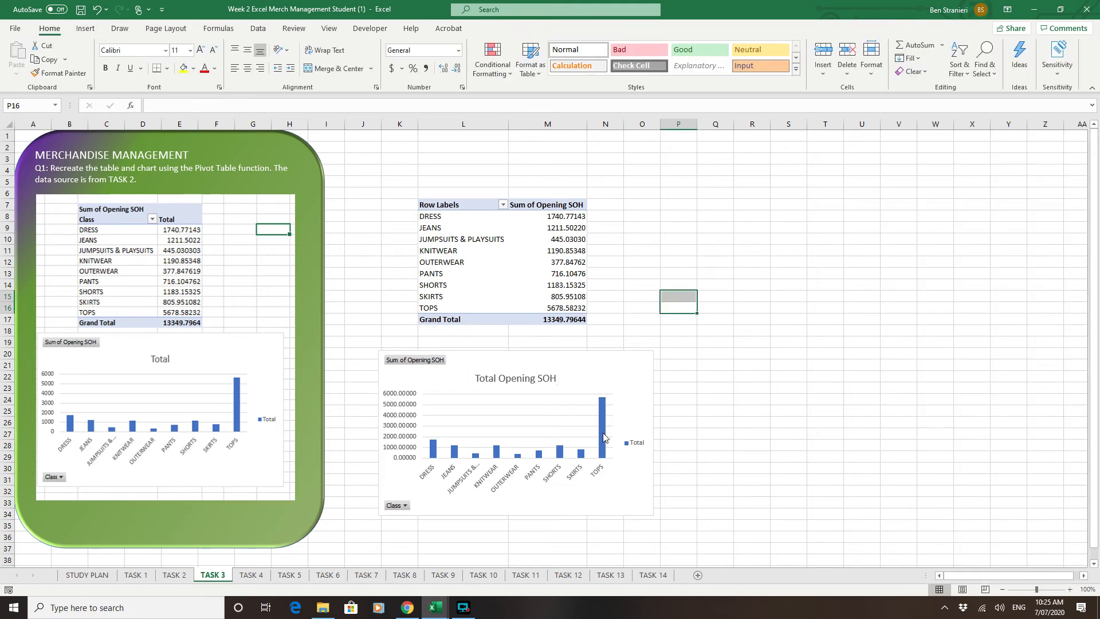
Fill only the TOPS column of the PivotChart with orange and undo the fill
click(603, 437)
click(603, 437)
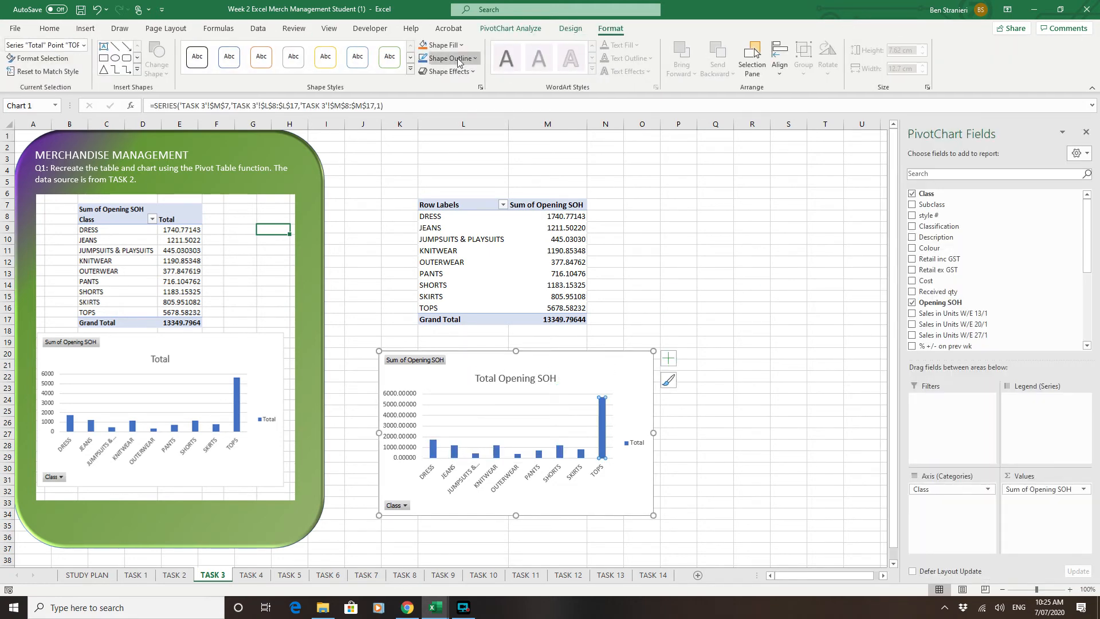
click(425, 48)
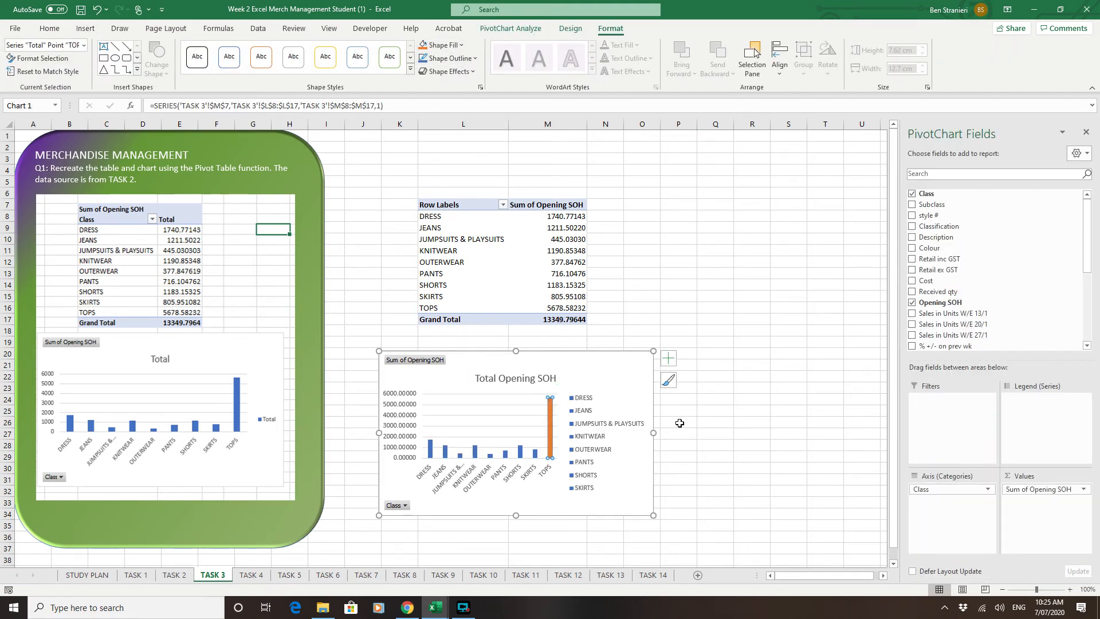
click(97, 9)
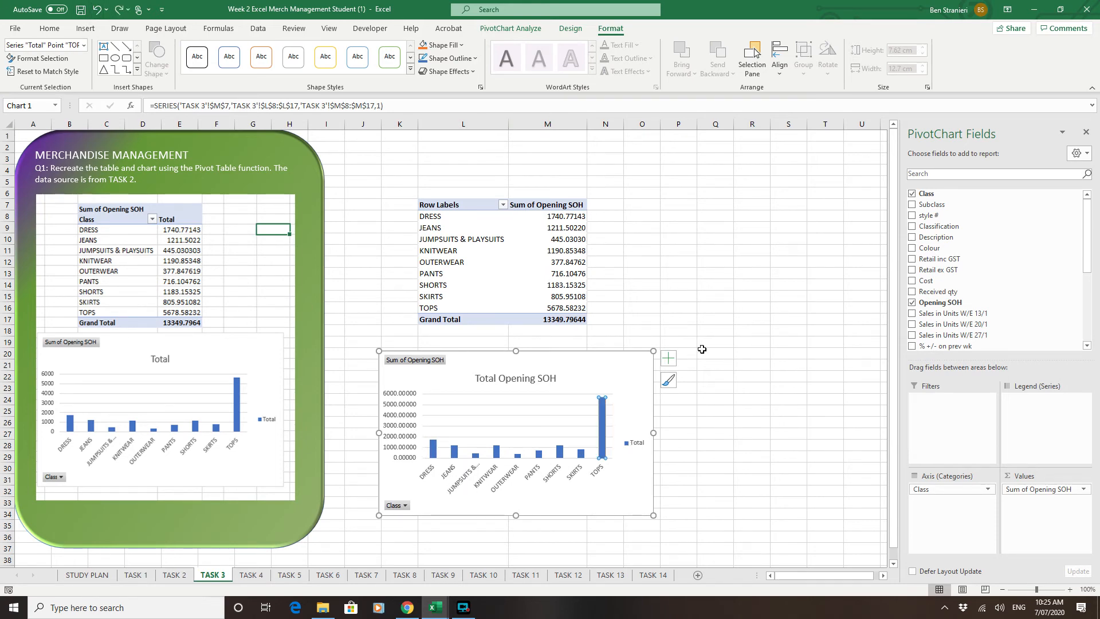
click(765, 288)
Try Opening SOH as a column field of the PivotTable and return it to the values as a sum
click(572, 284)
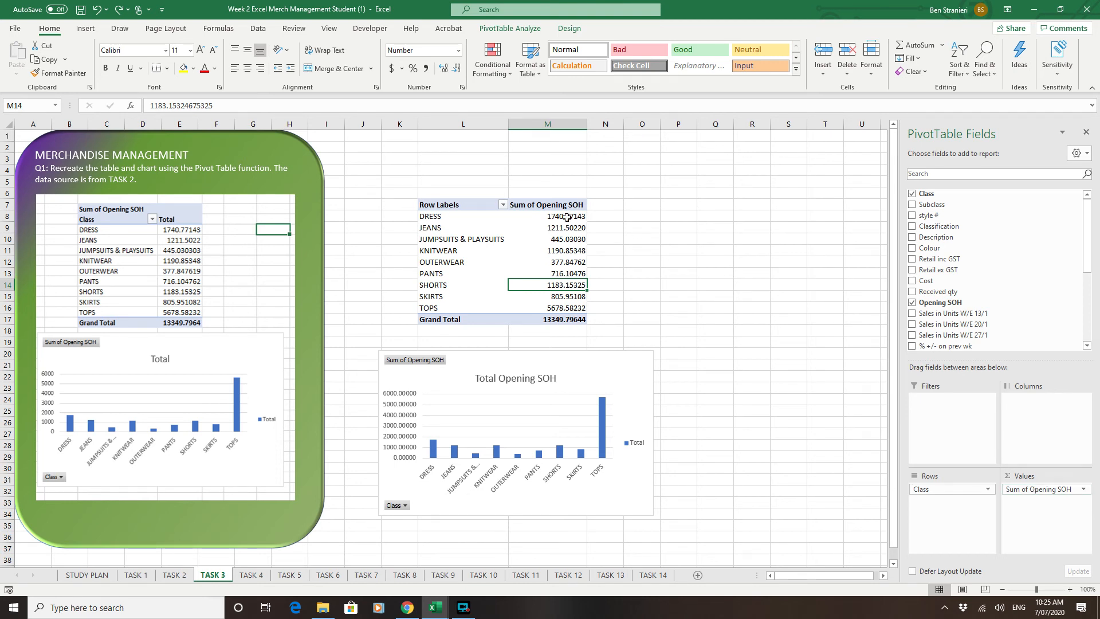
drag(1028, 489, 1034, 399)
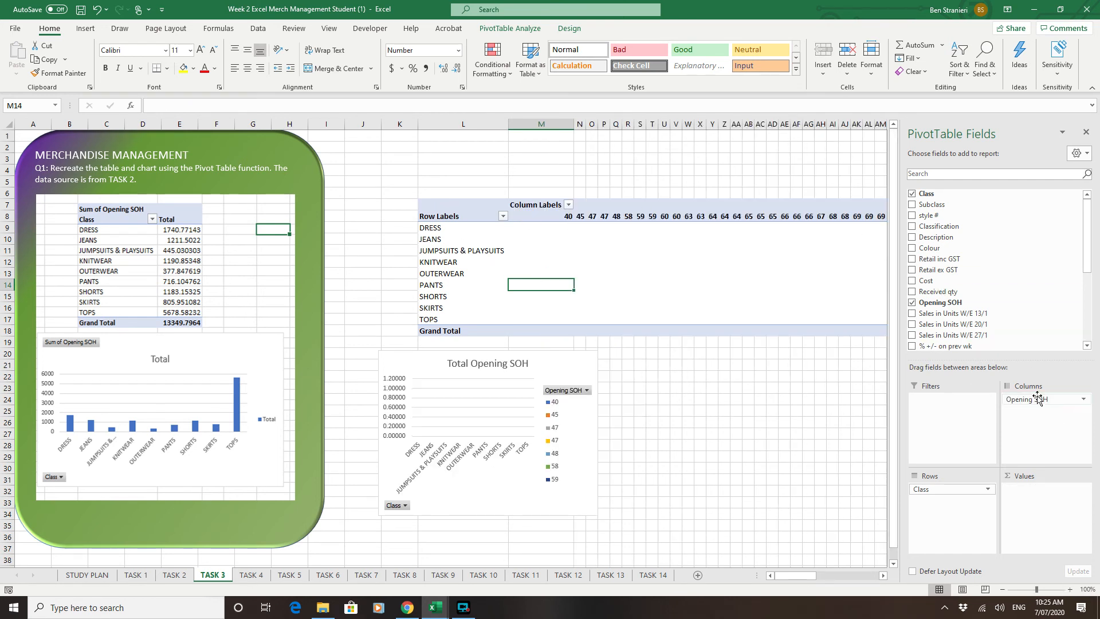
drag(1035, 399, 1040, 490)
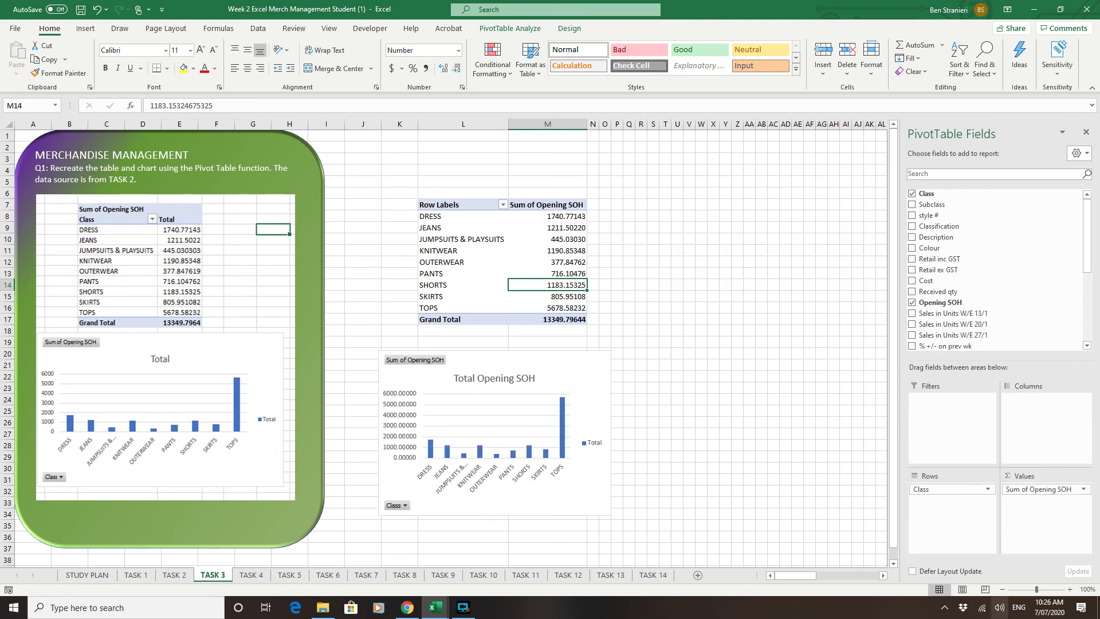
Remove the Class field from the PivotTable and add it back as the row field
click(912, 194)
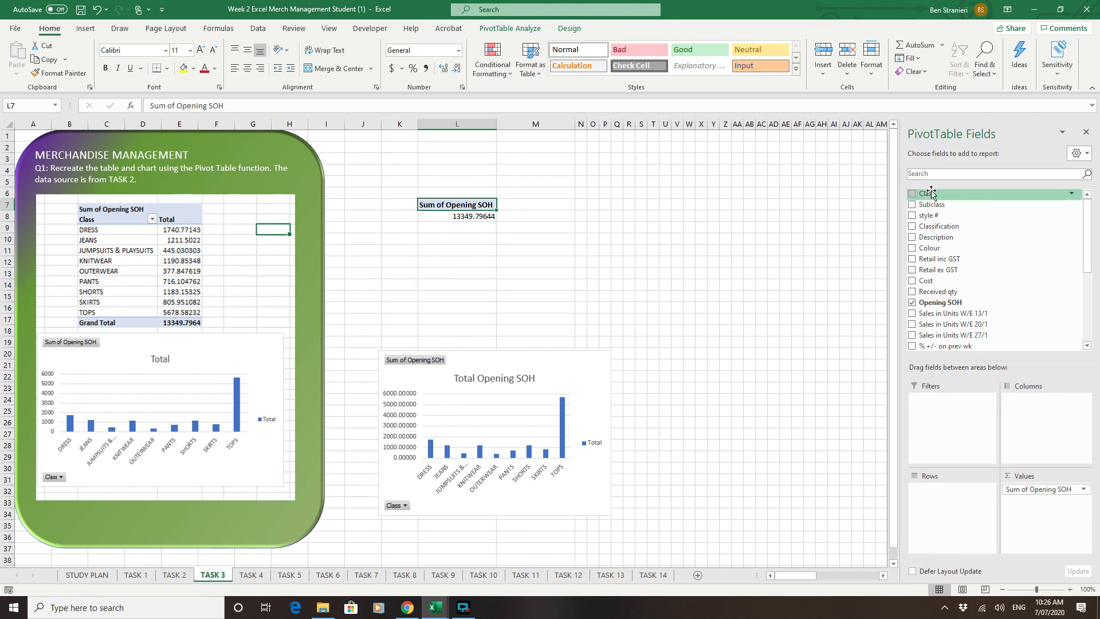
drag(930, 193, 939, 498)
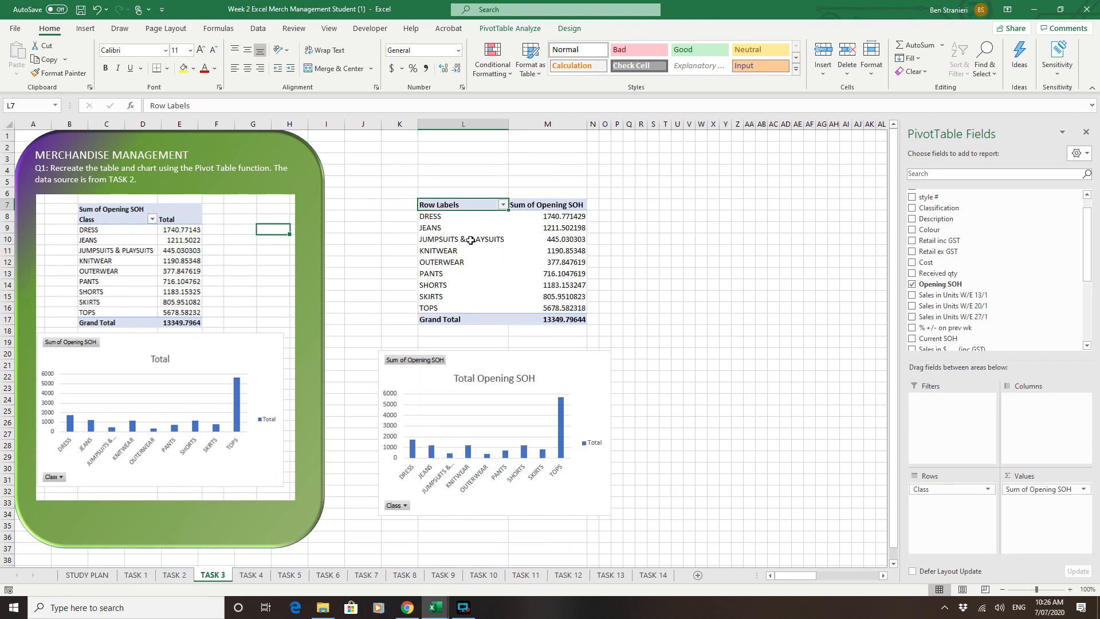
click(467, 613)
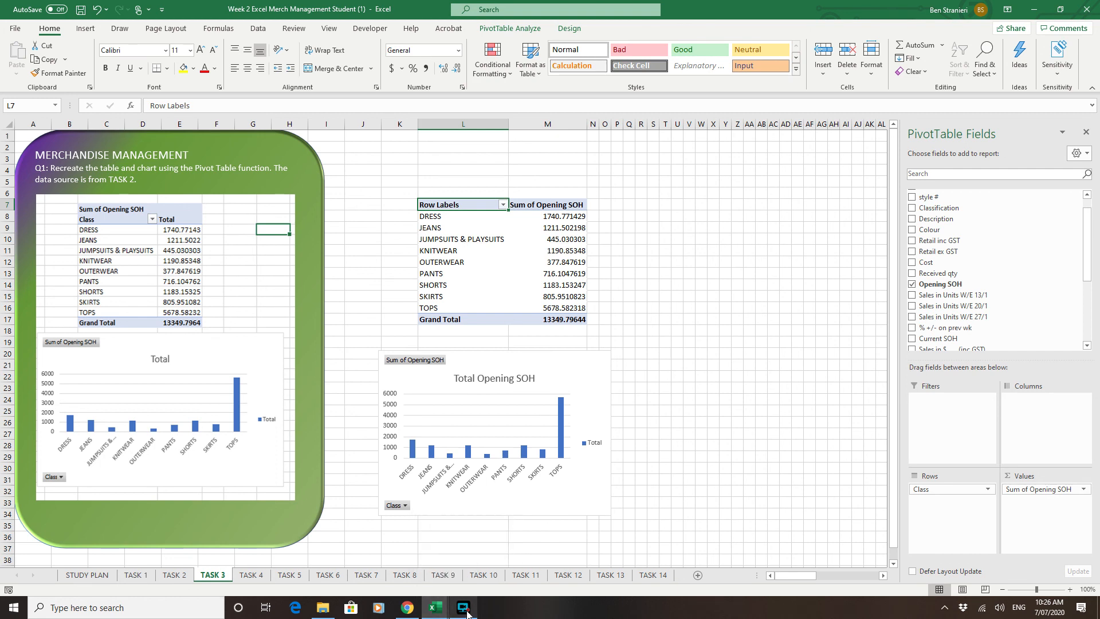